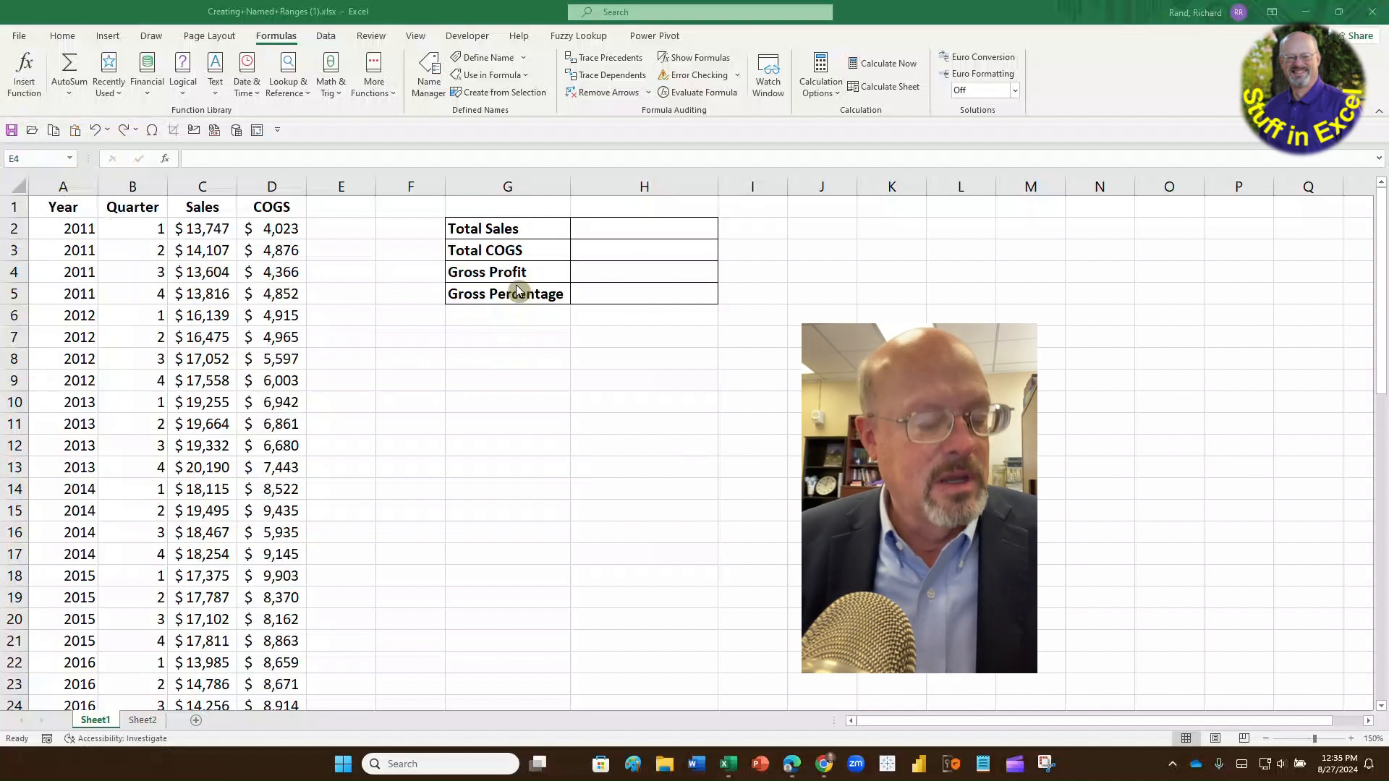
# Step: Check the workbook's list of defined names under screen magnification, closing the magnifier when done
pyautogui.press('super+plus')
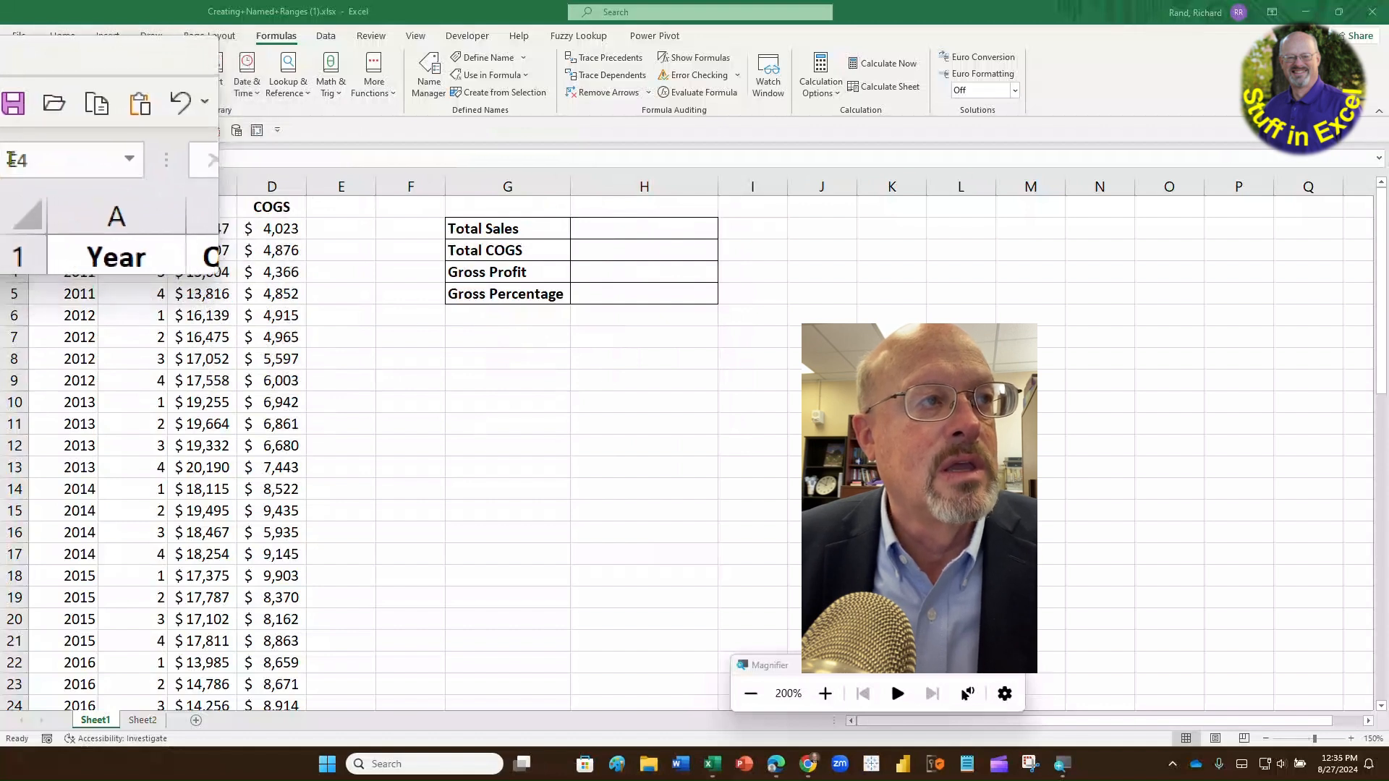
pyautogui.click(71, 163)
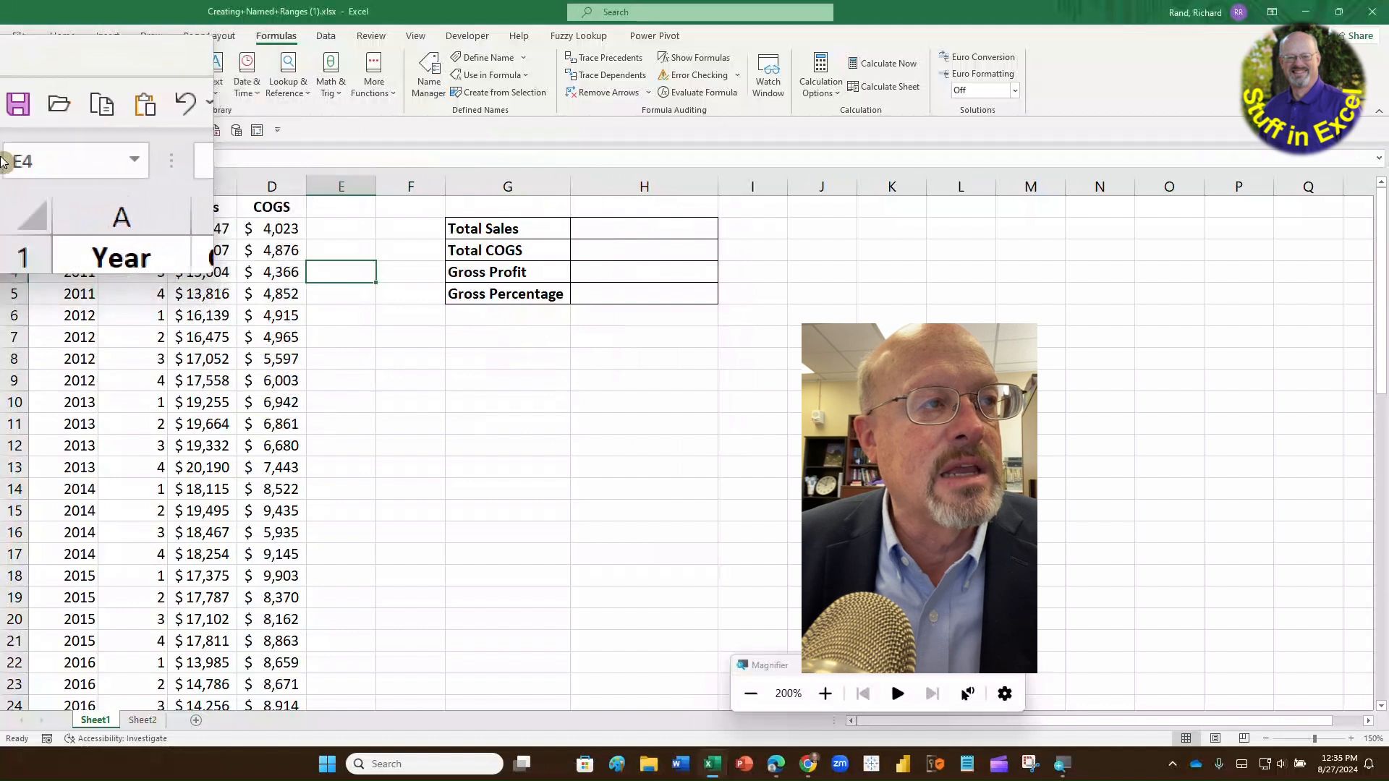
pyautogui.click(44, 158)
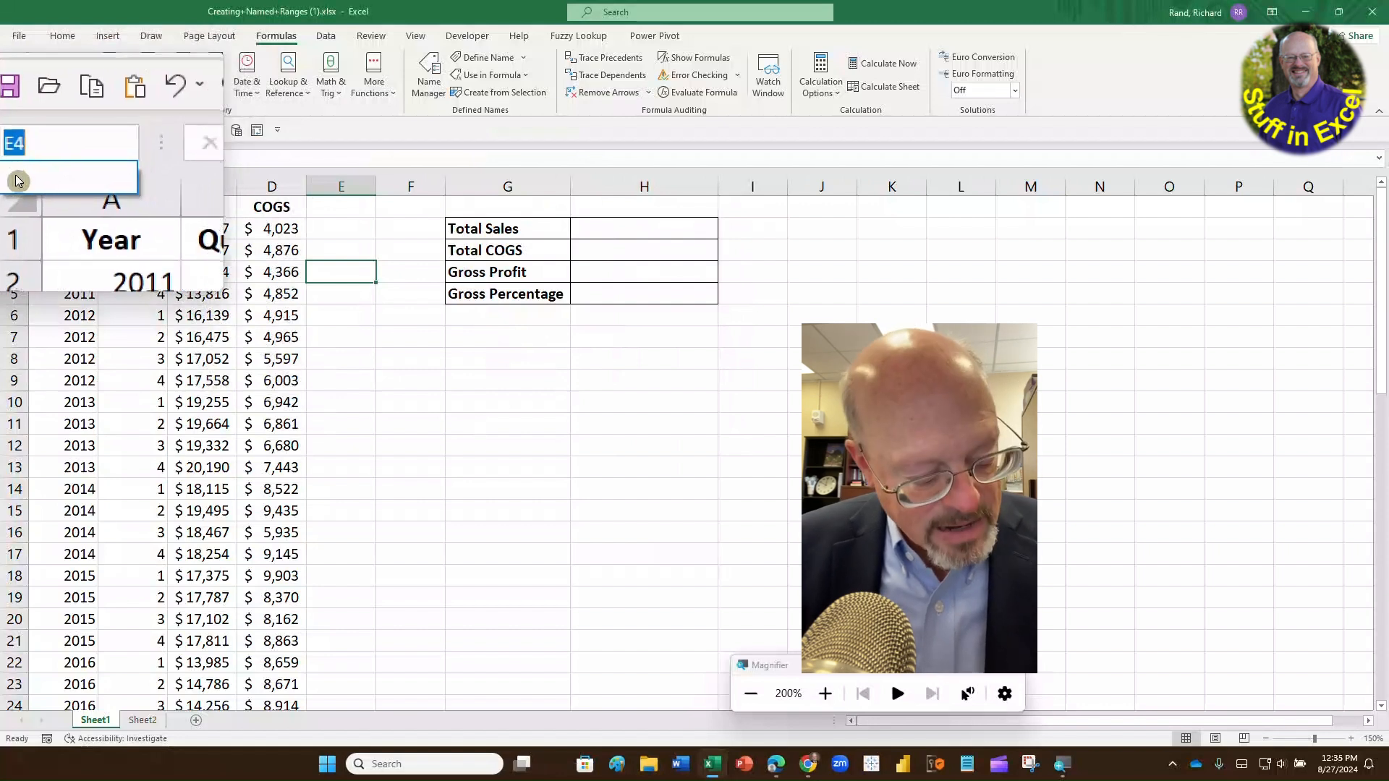
pyautogui.press('super+Escape')
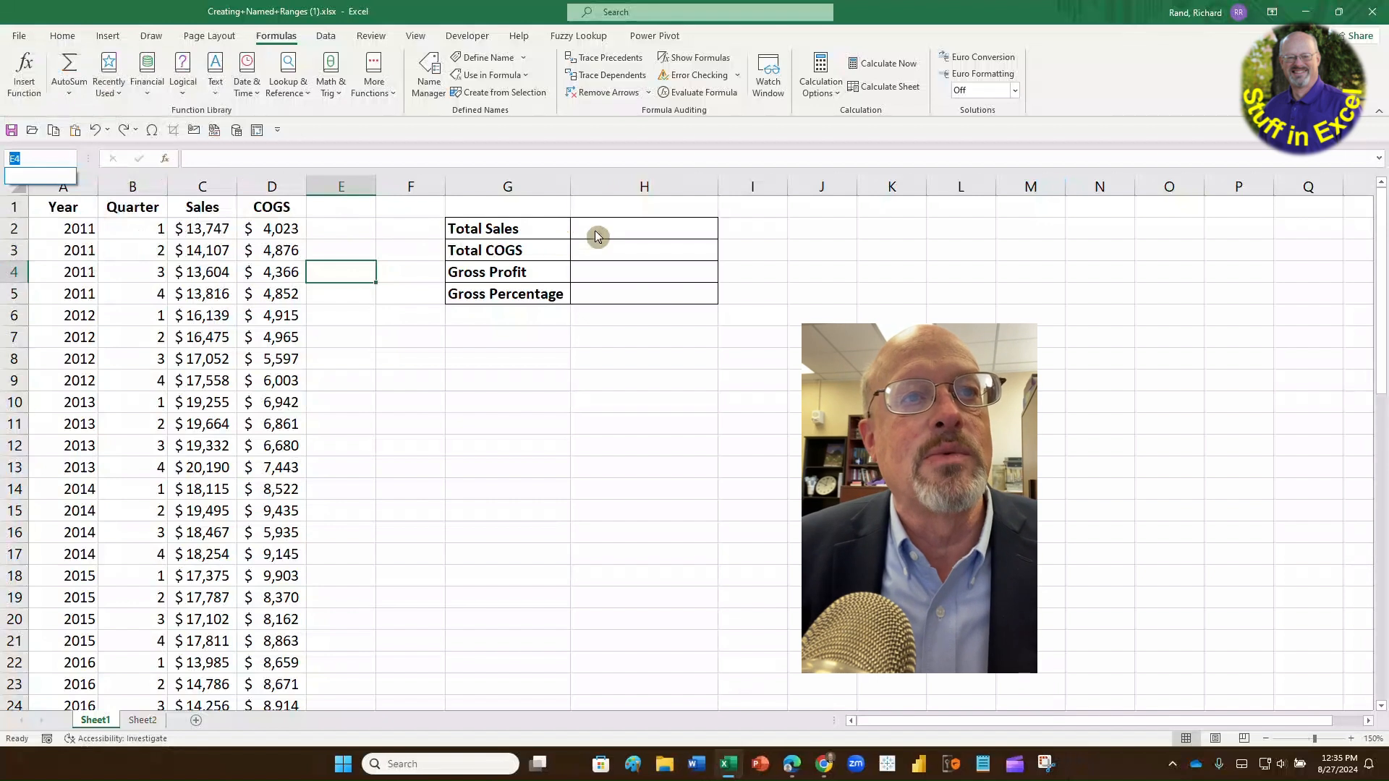
# Step: End the interrupted macro and total the sales values in H2 with =SUM(C2:C57)
pyautogui.click(597, 233)
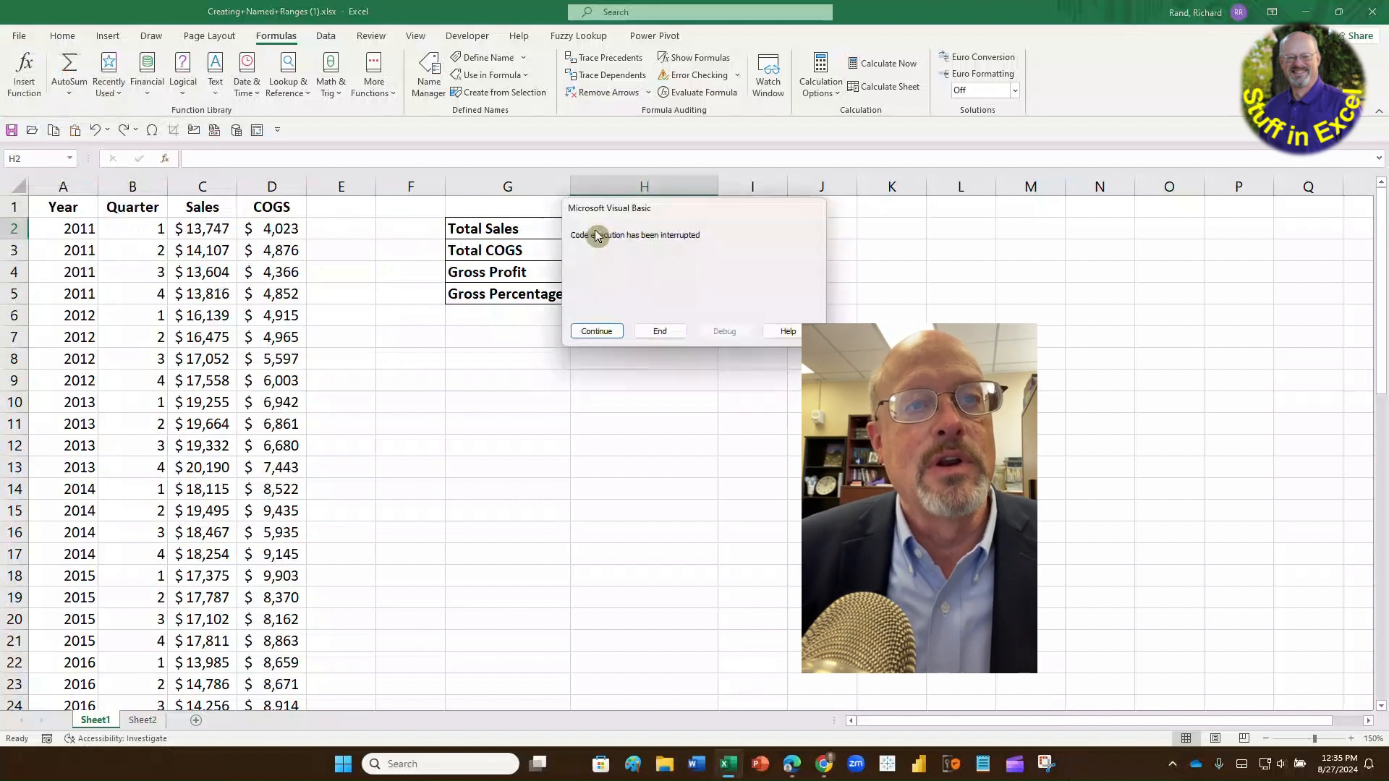
pyautogui.click(660, 331)
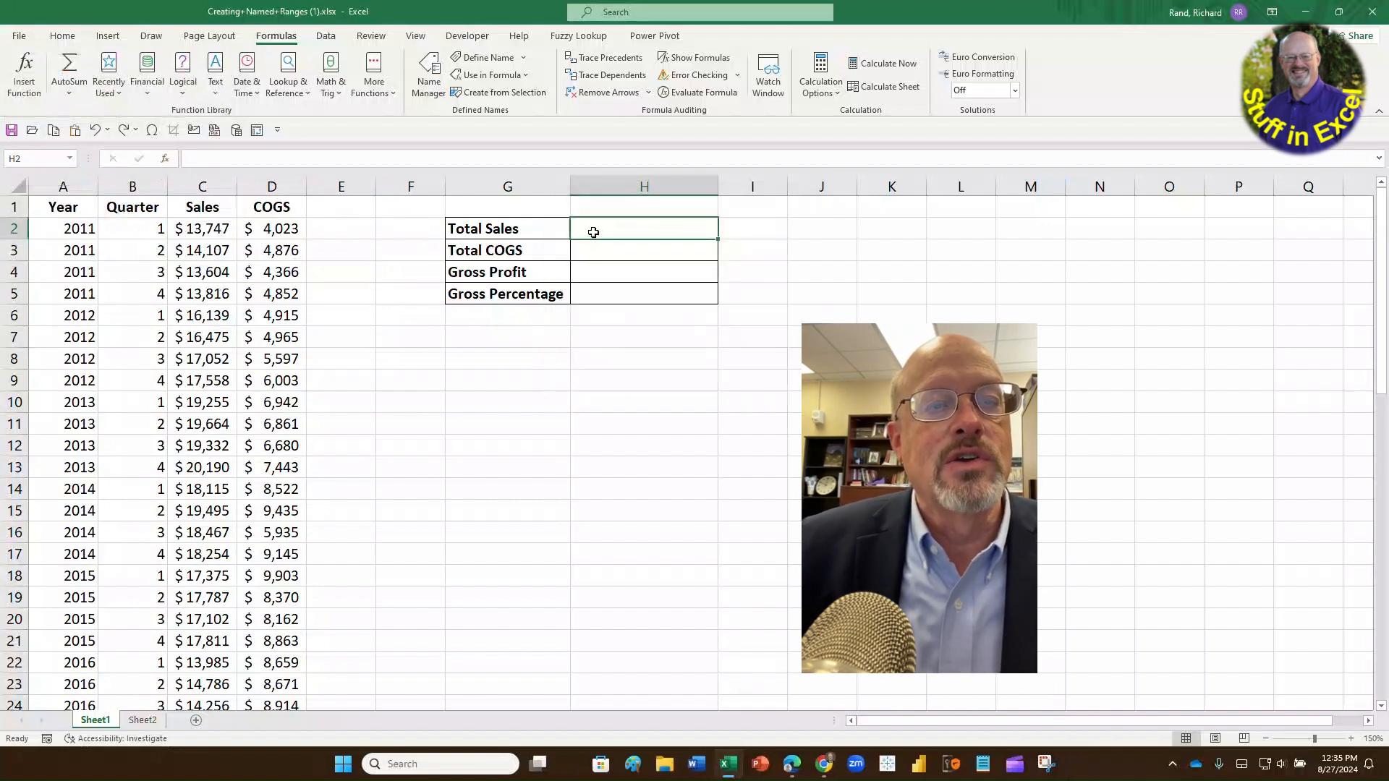
pyautogui.write('=')
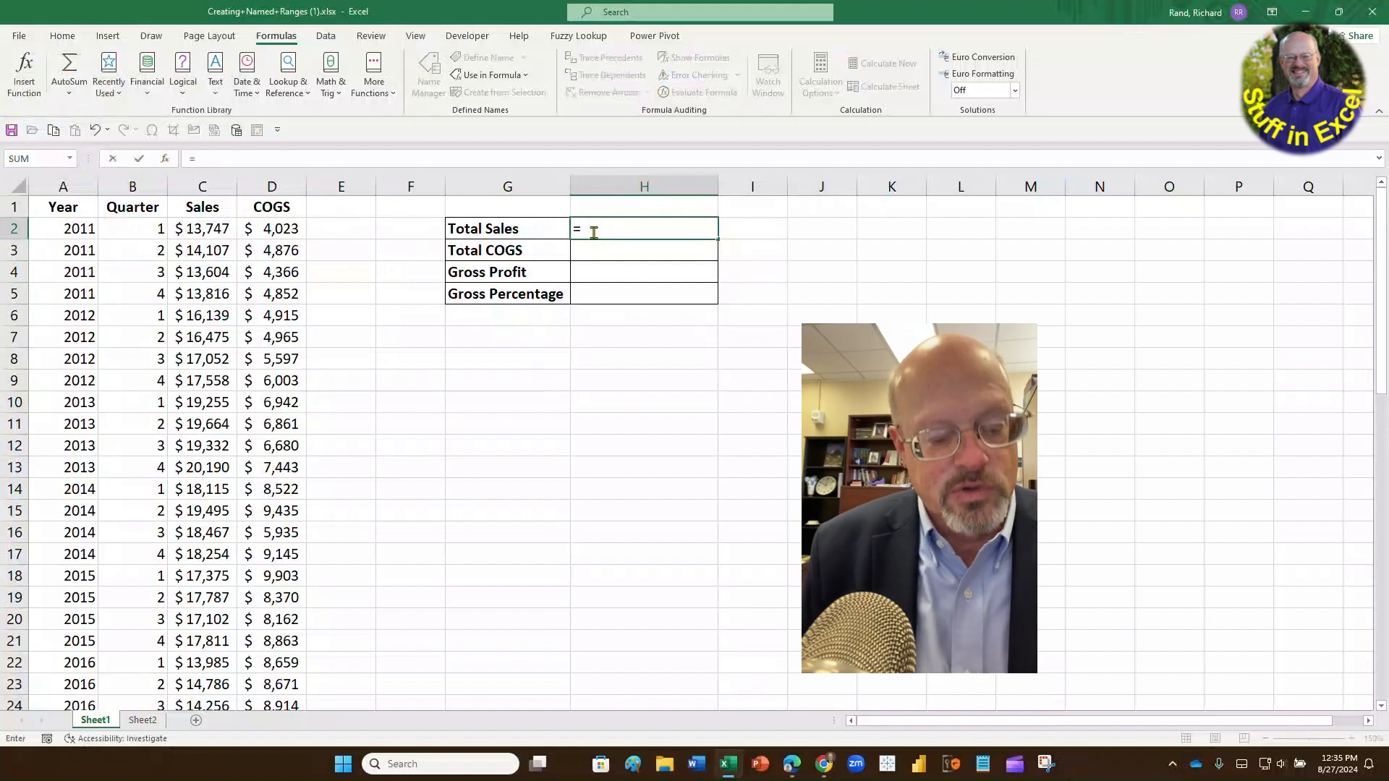
pyautogui.write('sum(')
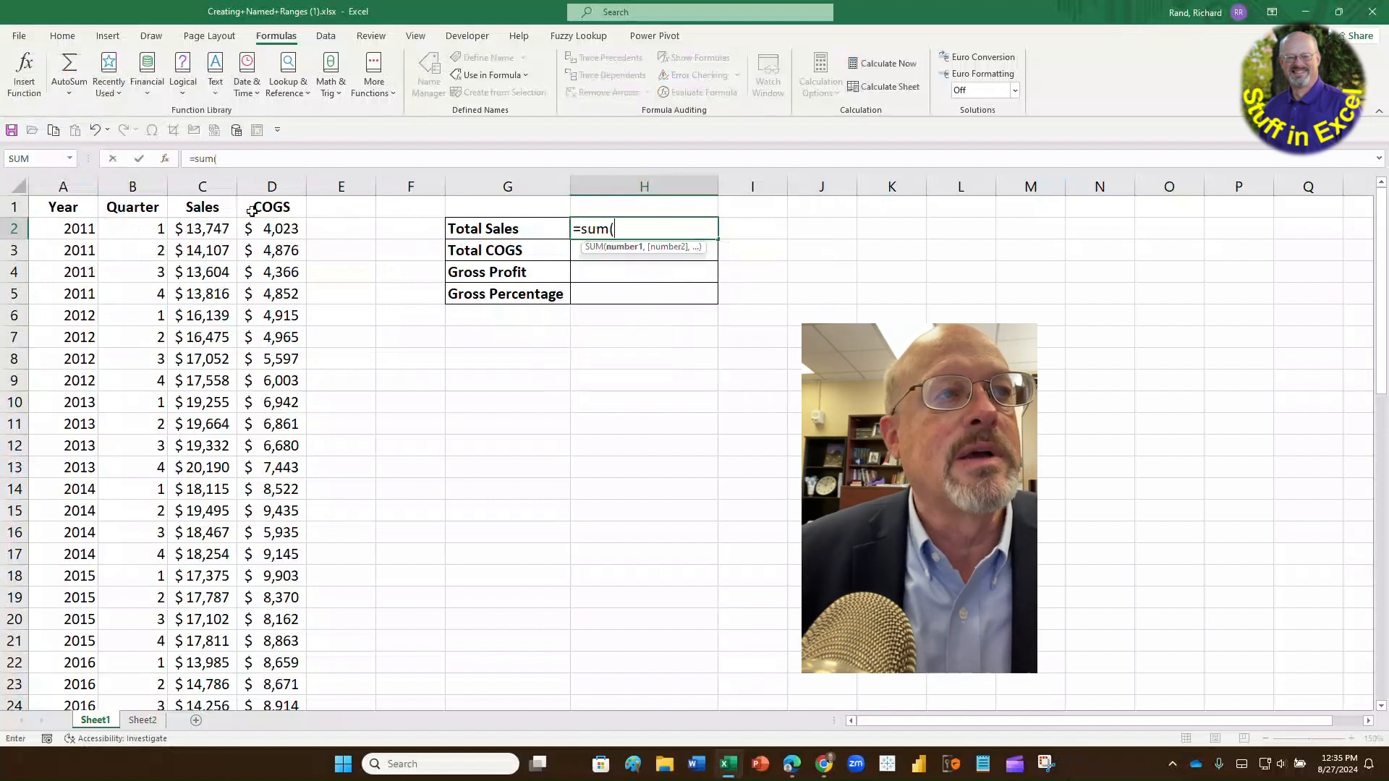
pyautogui.click(220, 230)
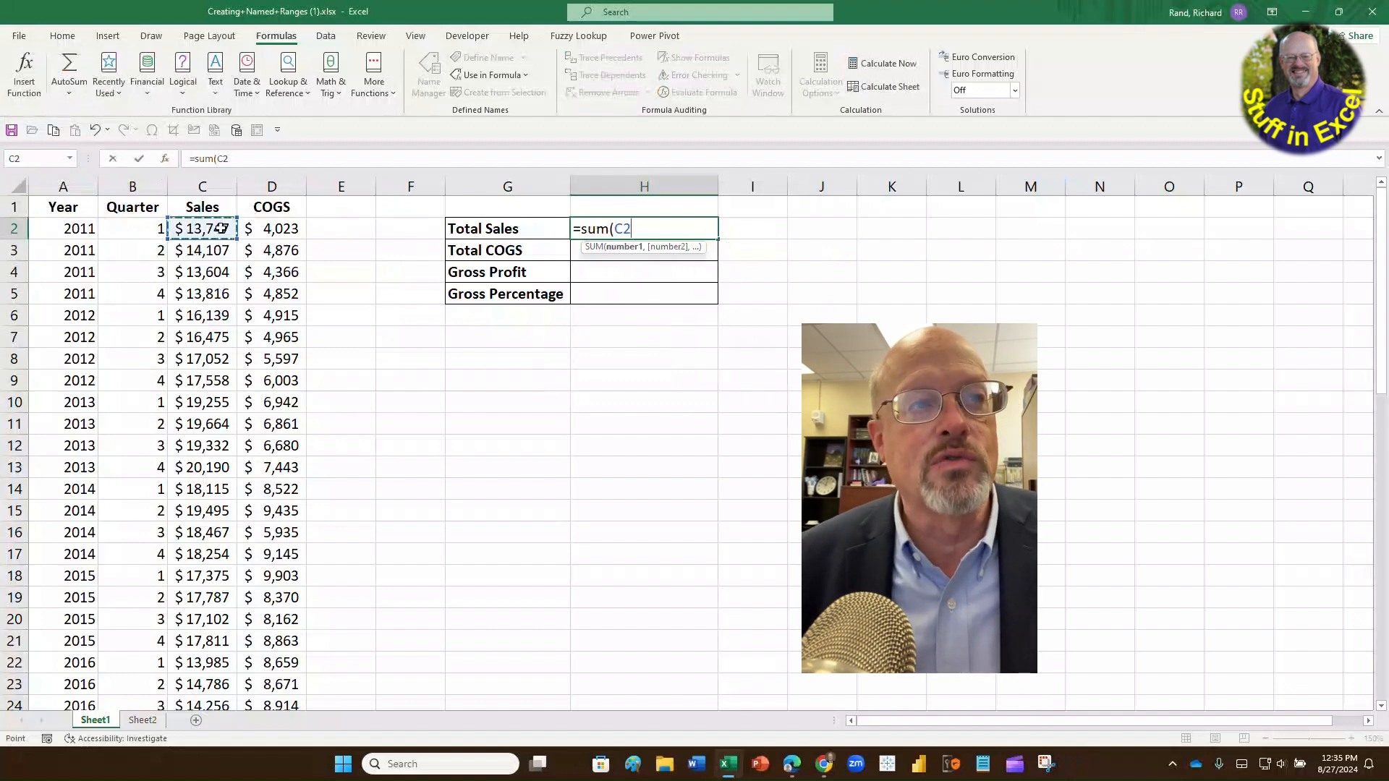
pyautogui.hotkey('ctrl', 'shift', 'Down')
pyautogui.scroll(11, 611, 389)
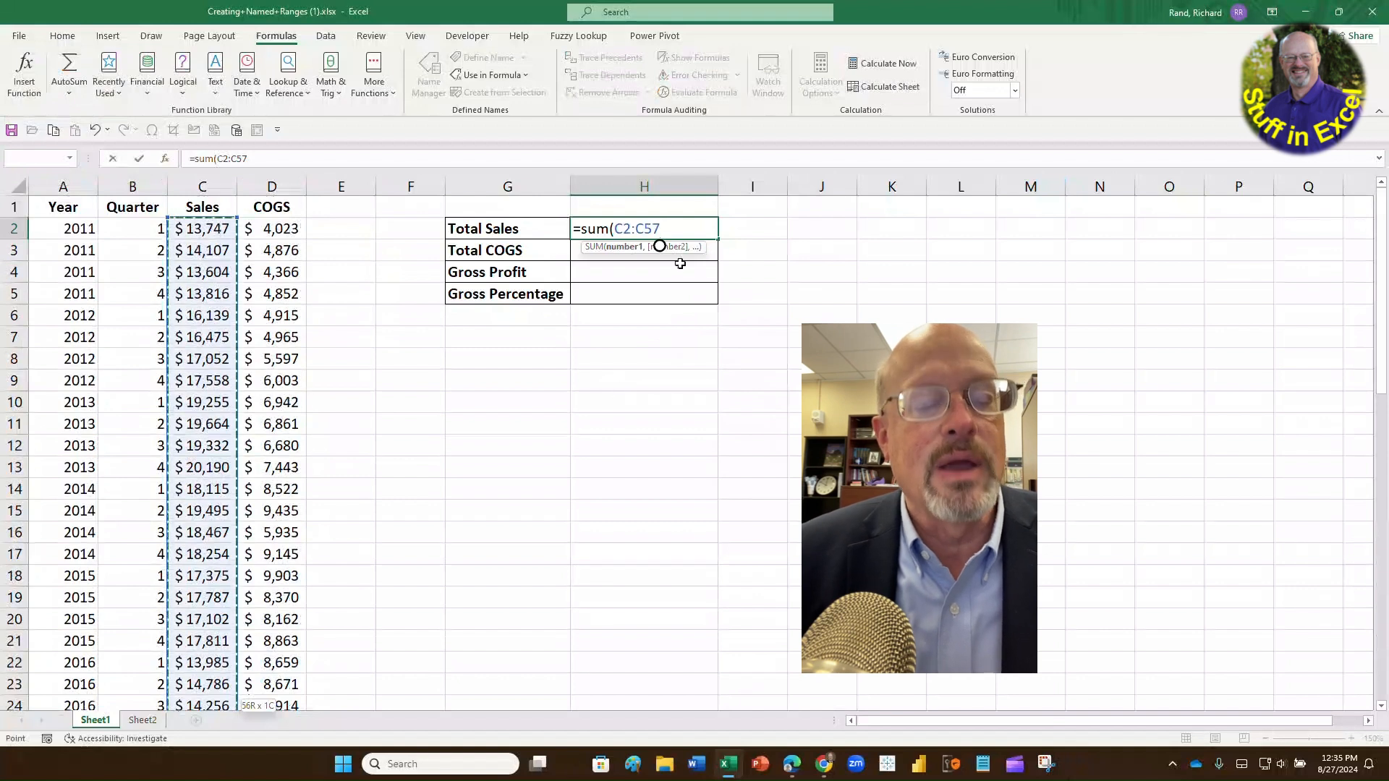
pyautogui.write(')')
pyautogui.press('Return')
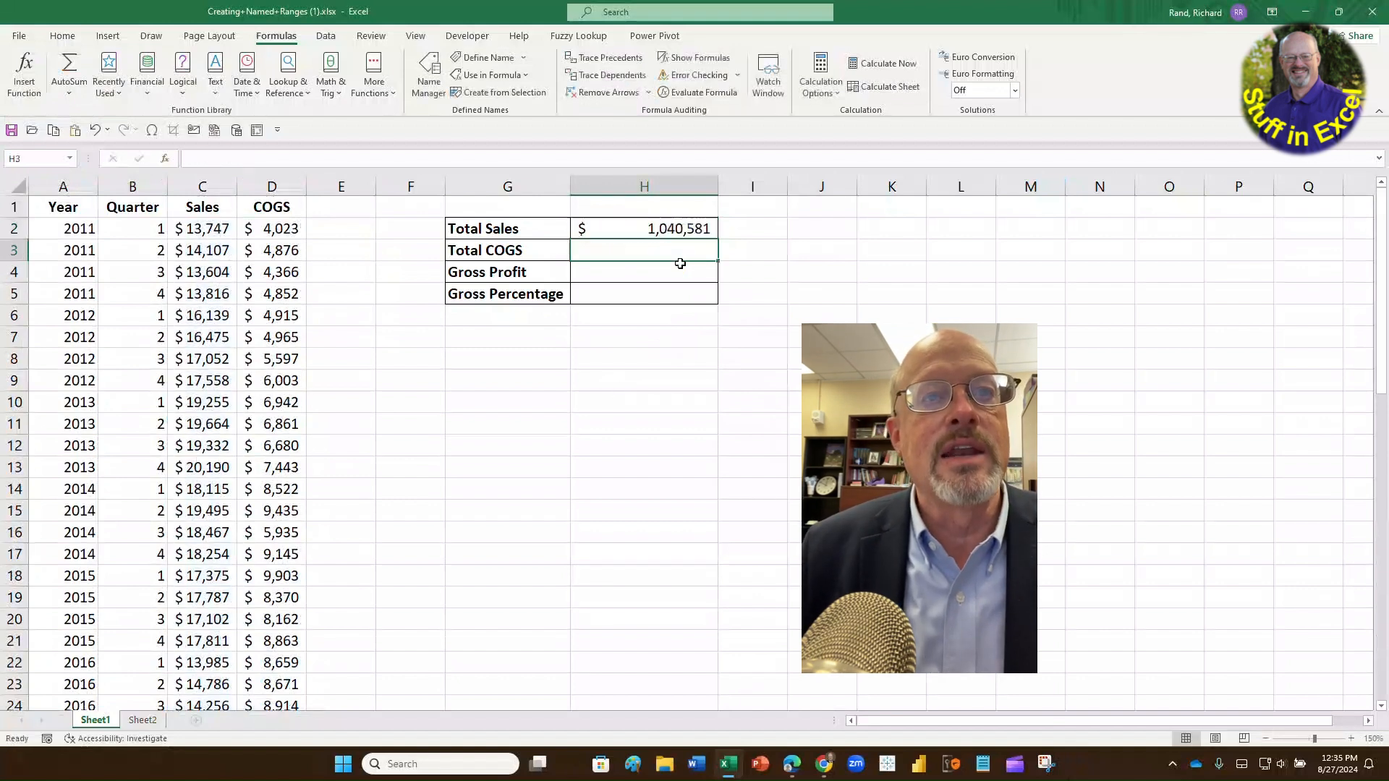
# Step: Clear the Total Sales formula from H2
pyautogui.click(649, 228)
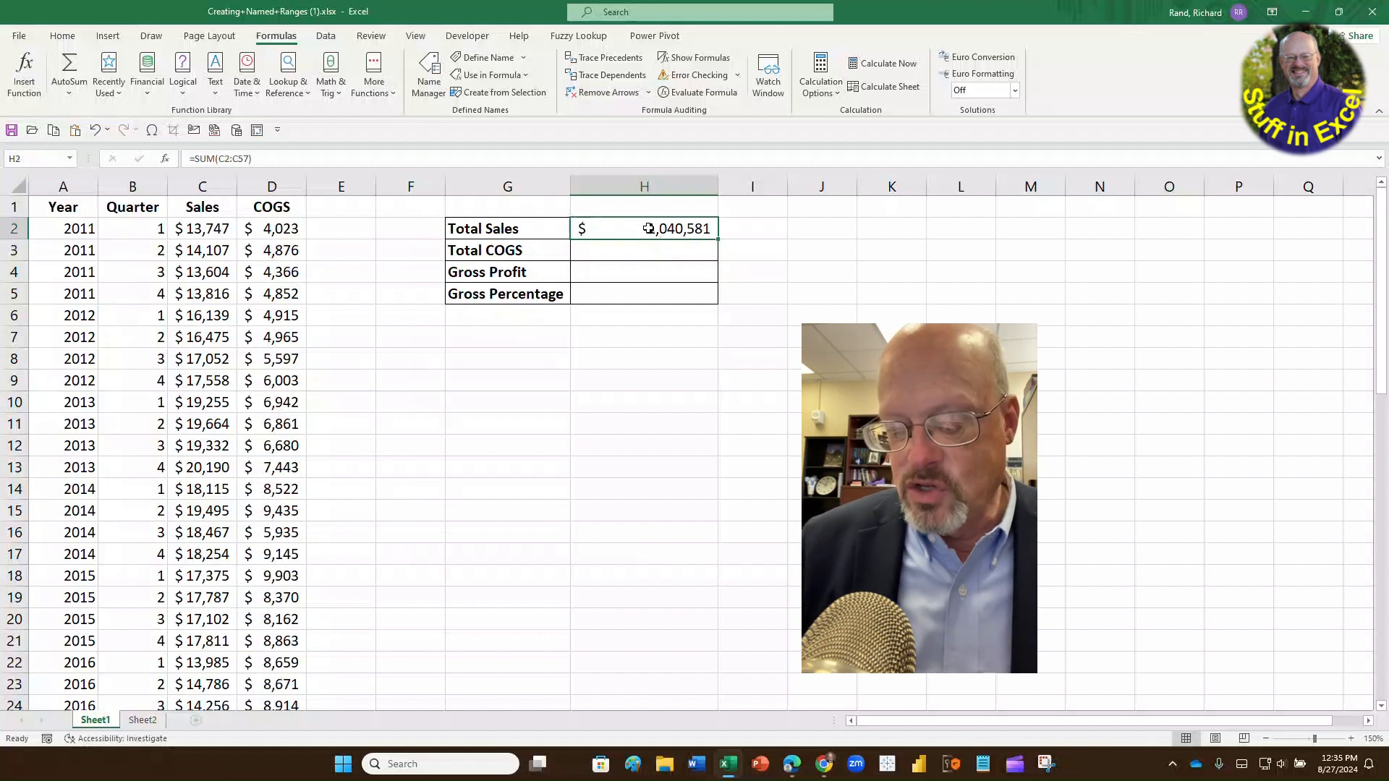
pyautogui.press('Delete')
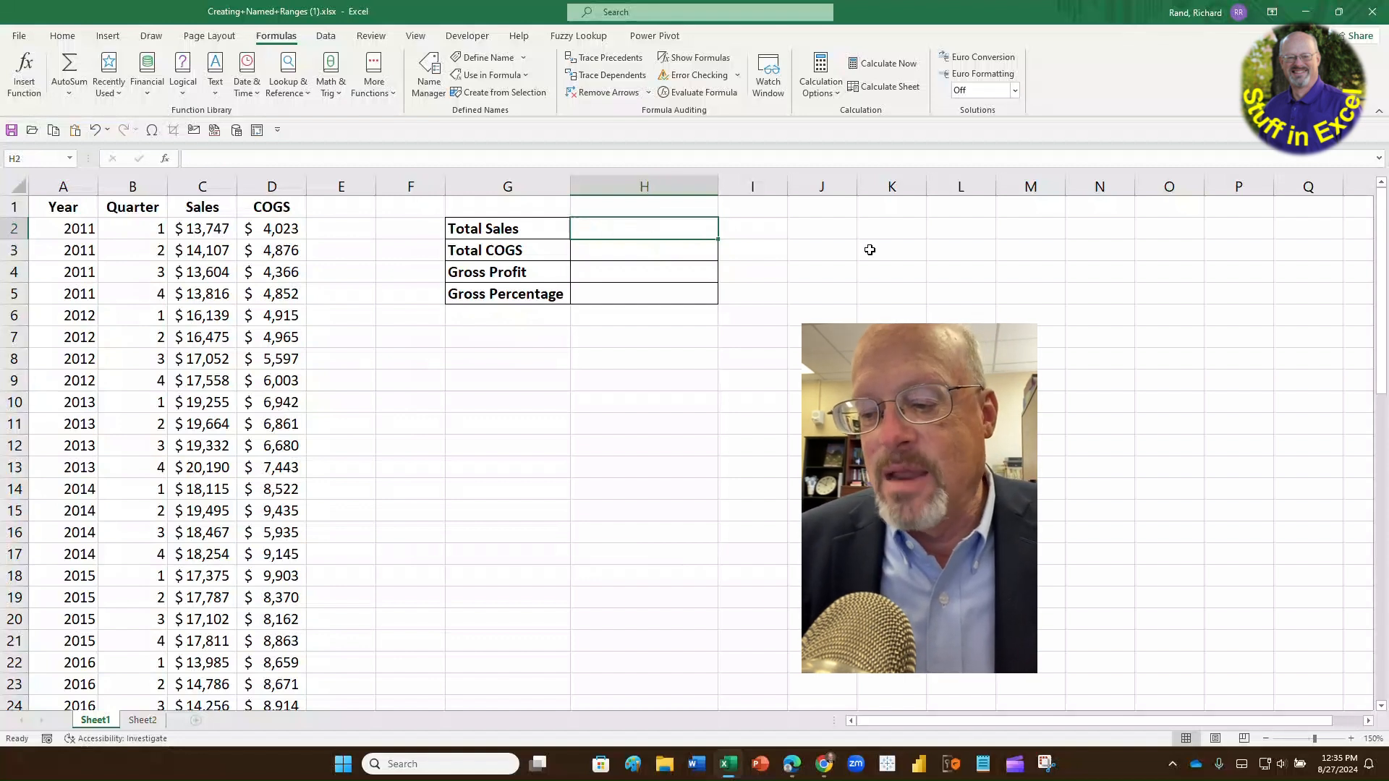
# Step: Name the sales values in C2:C57 as Sales and check the entry in the magnified list of names
pyautogui.click(197, 230)
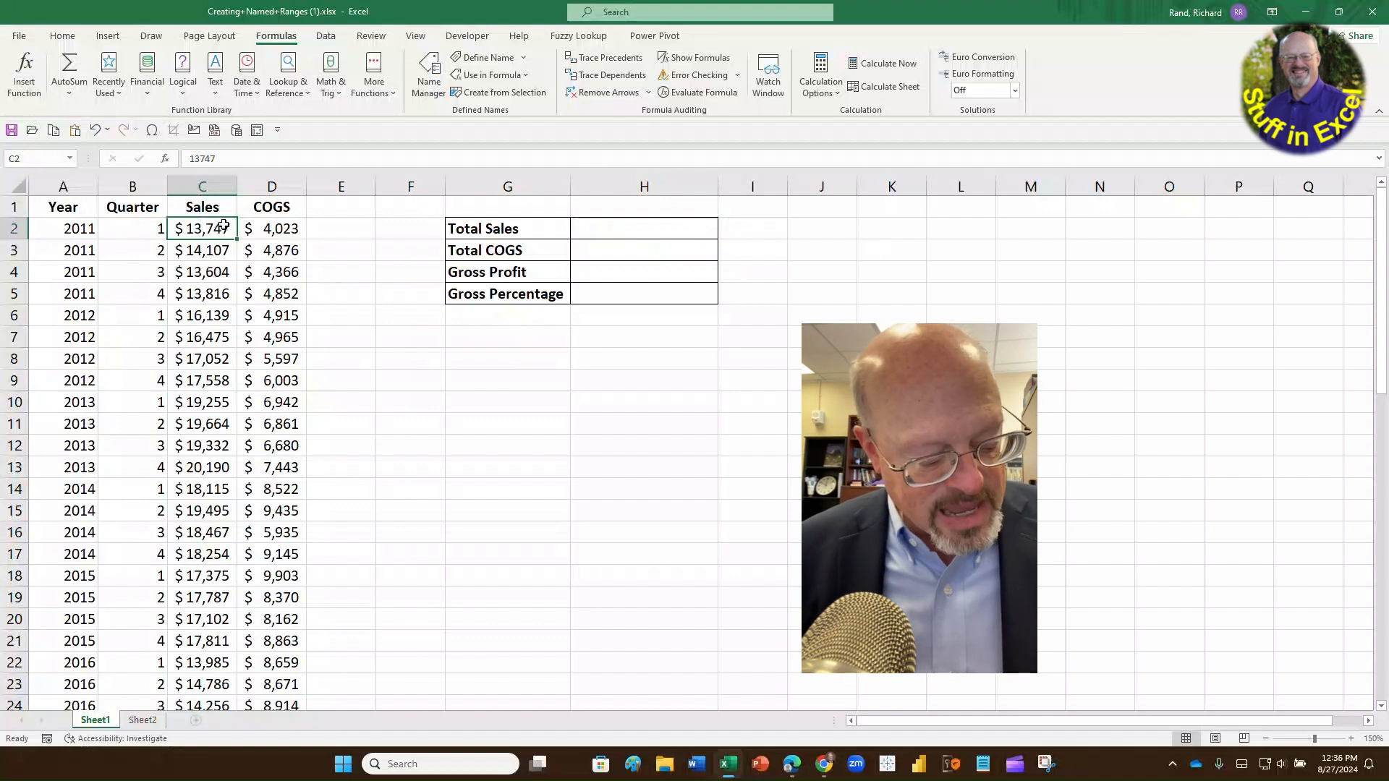
pyautogui.hotkey('ctrl', 'shift', 'Down')
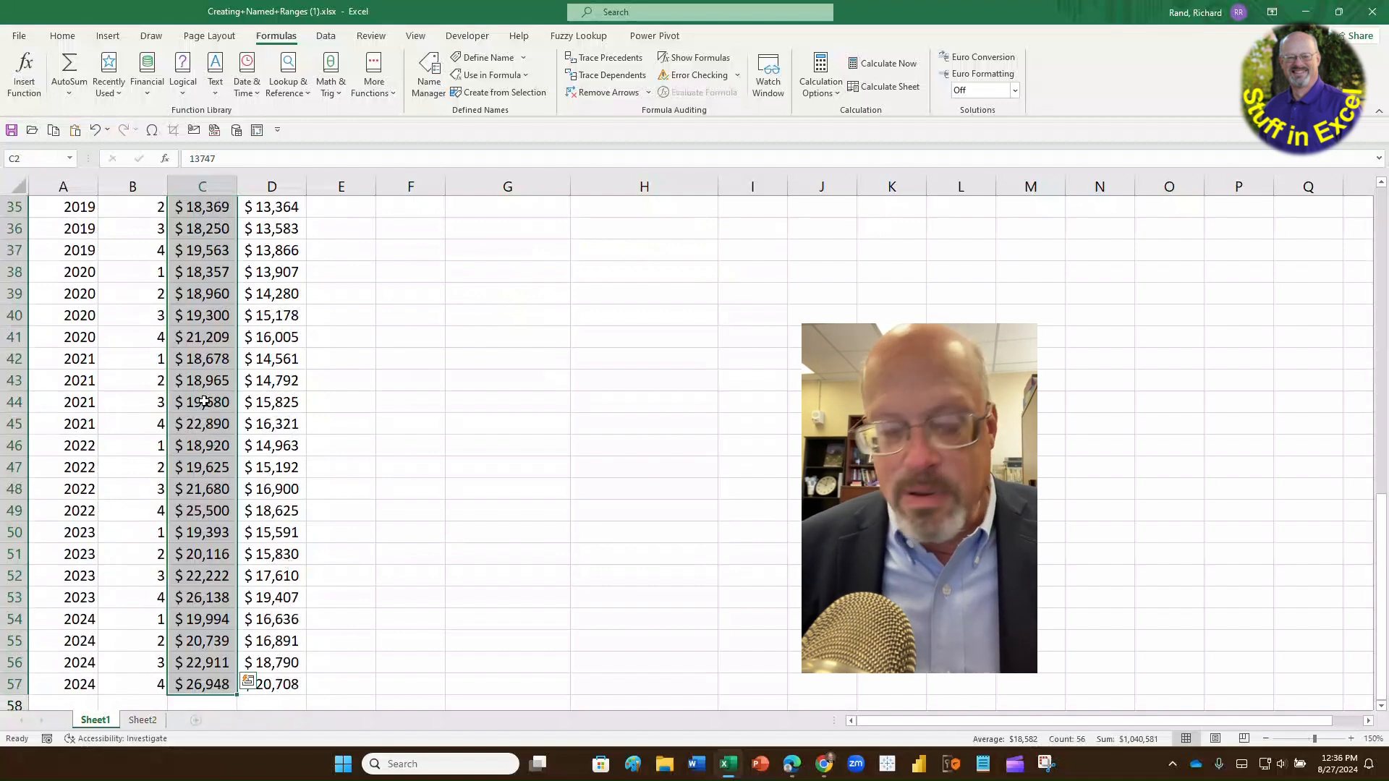
pyautogui.press('super+plus')
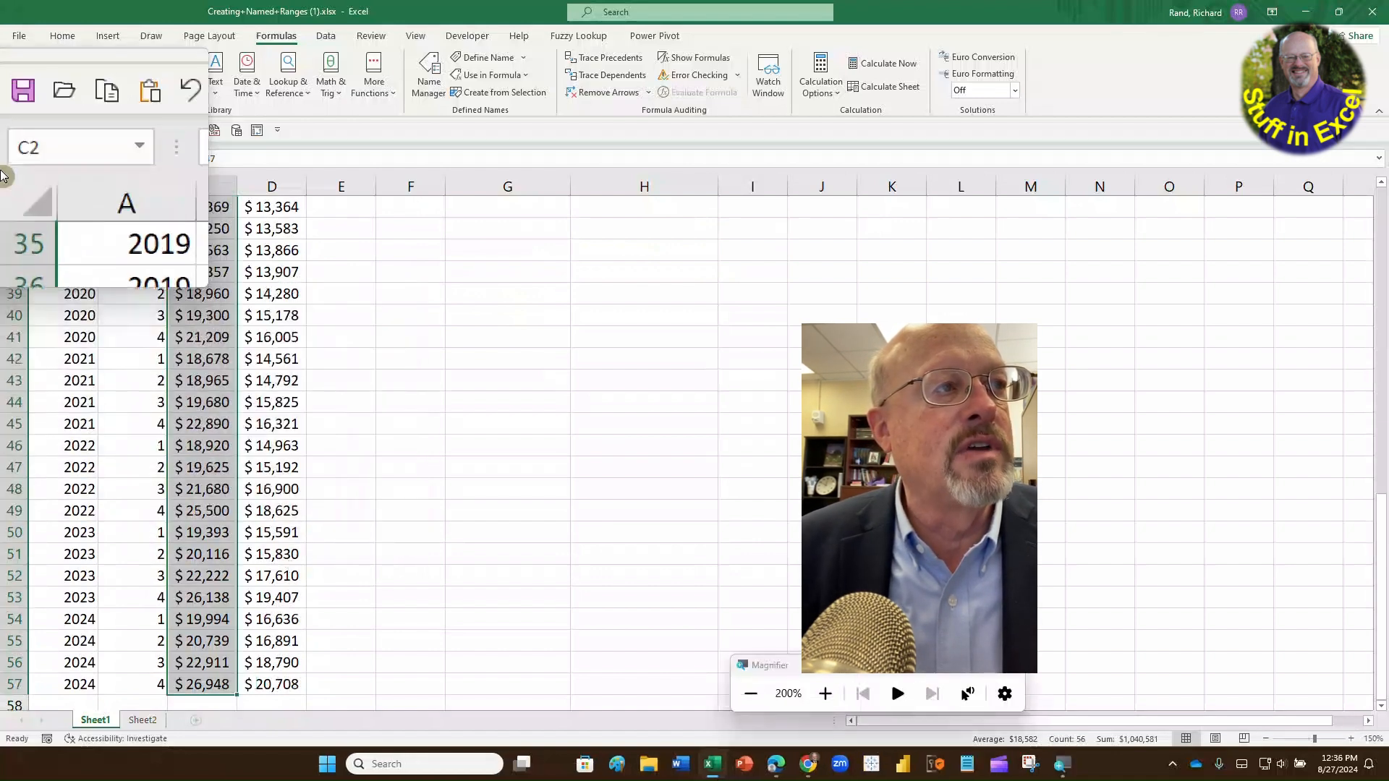
pyautogui.click(8, 160)
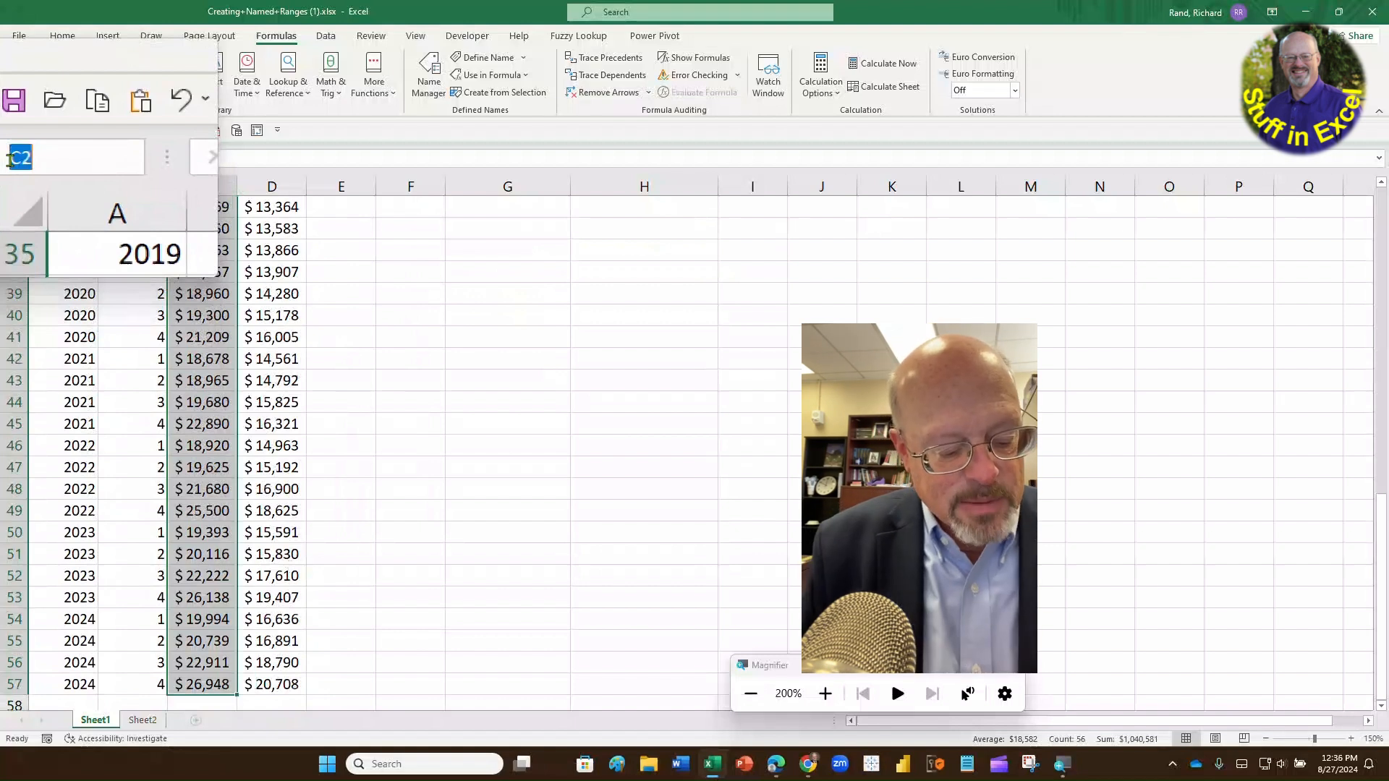
pyautogui.write('Sales')
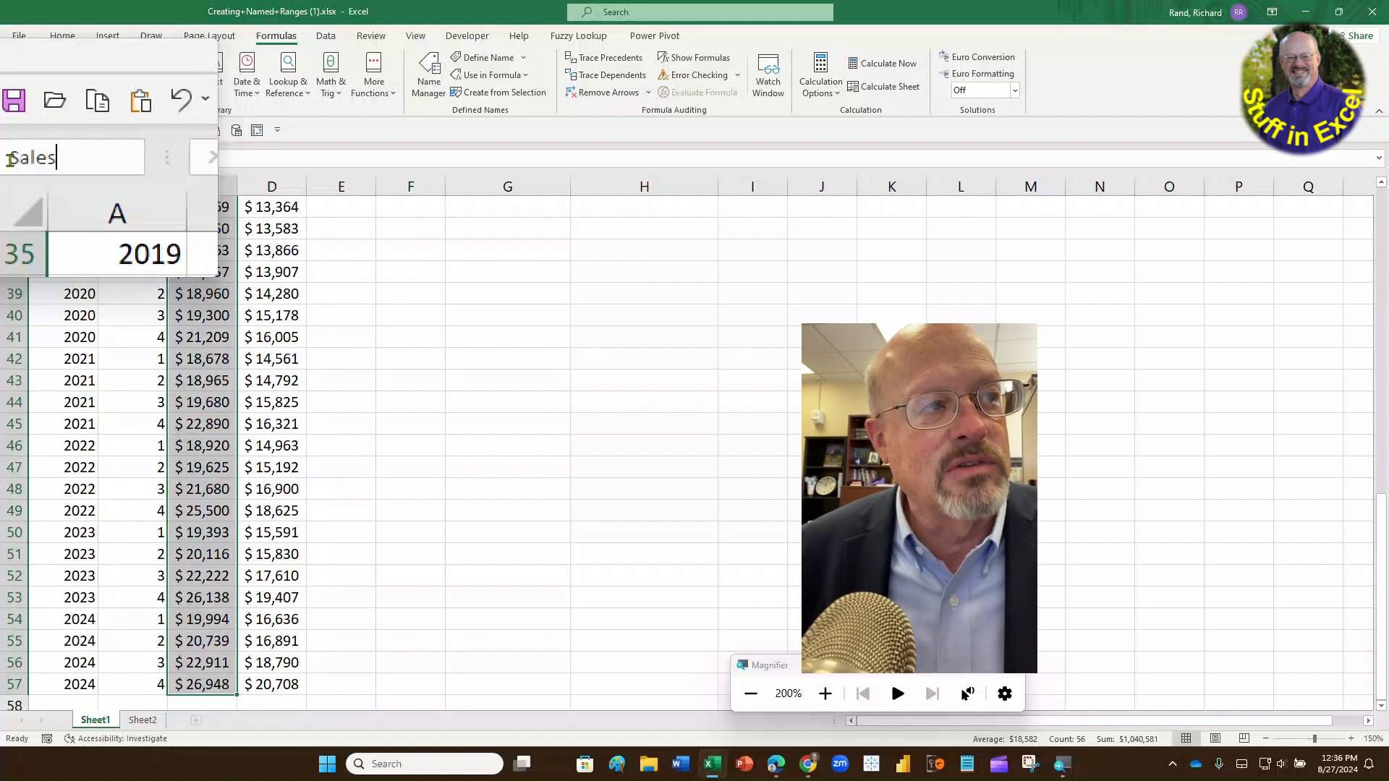
pyautogui.press('Return')
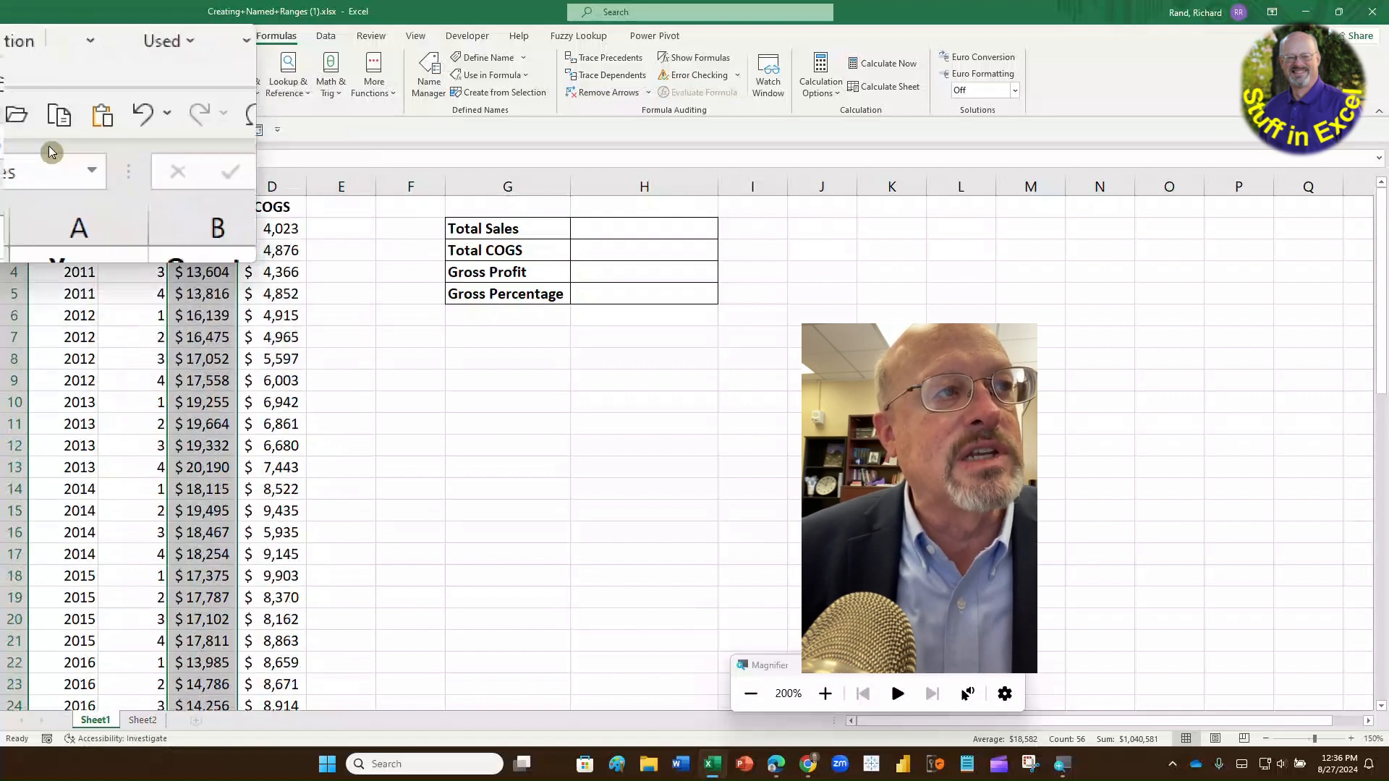
pyautogui.click(70, 159)
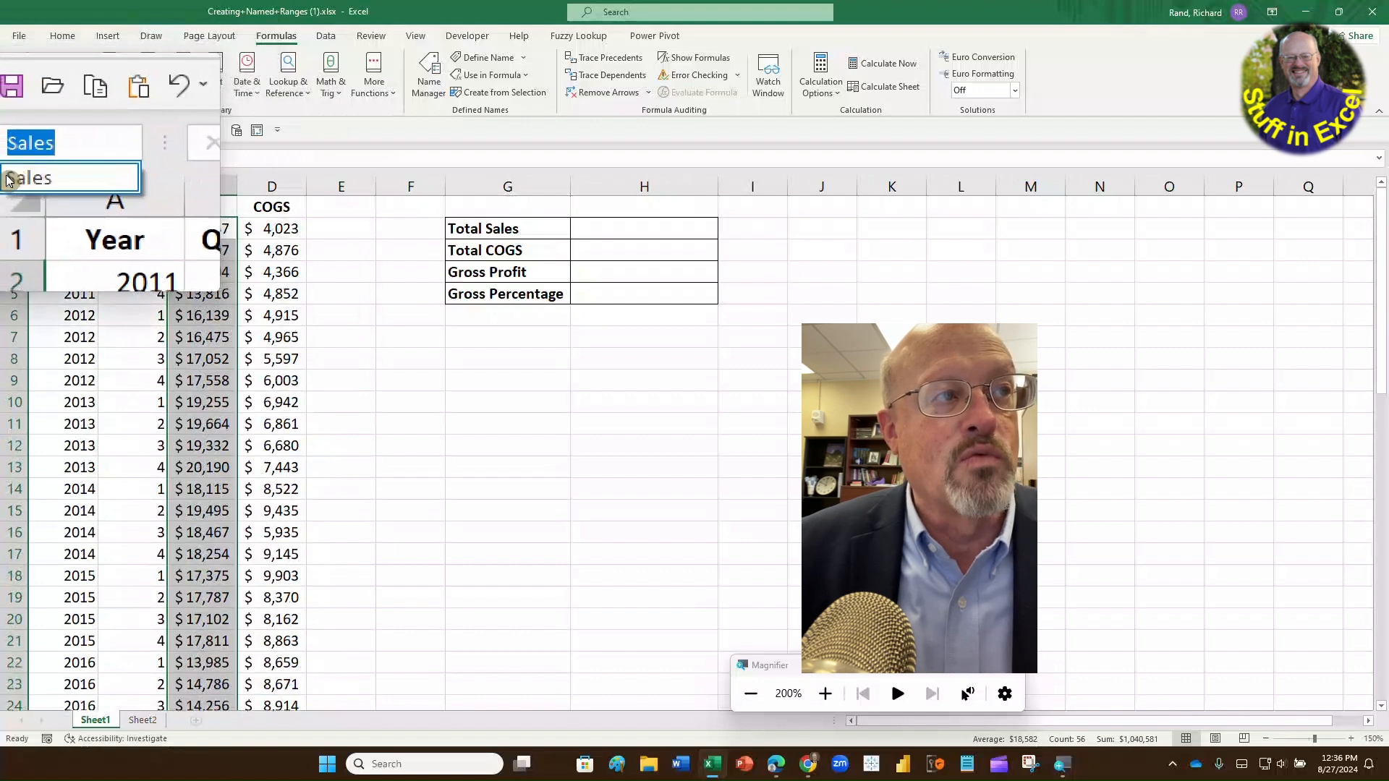
# Step: Calculate Total Sales in H2 with a SUM formula that uses the named range Sales
pyautogui.click(584, 226)
pyautogui.click(585, 226)
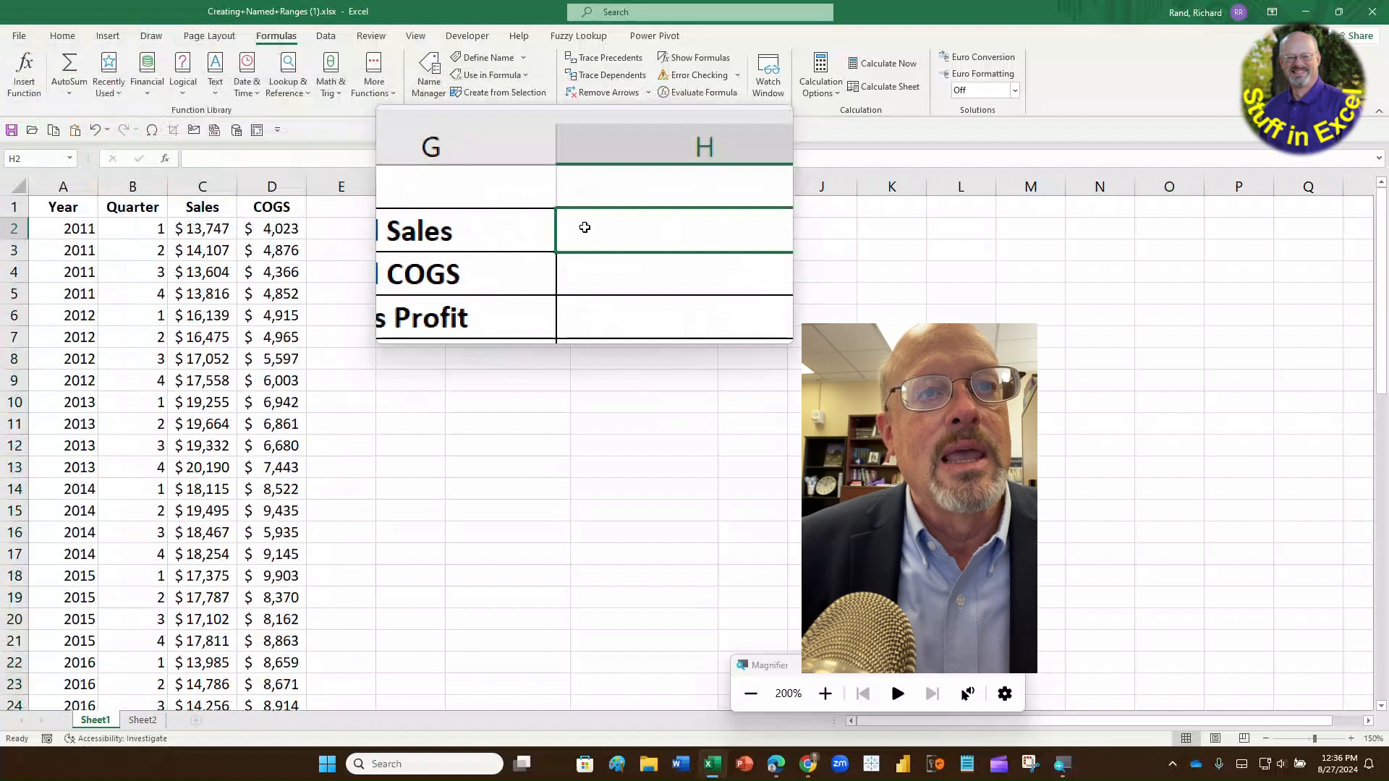
pyautogui.write('=sum(')
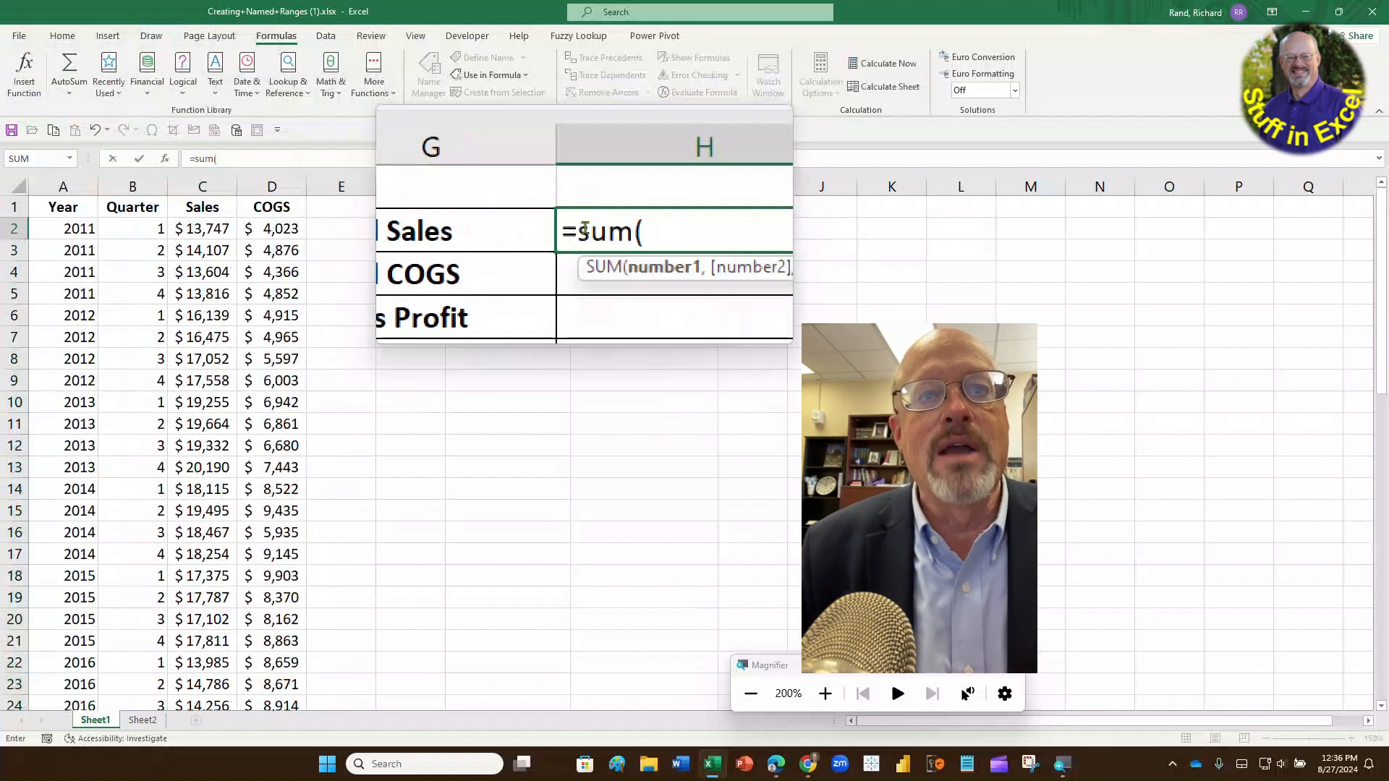
pyautogui.write('sa')
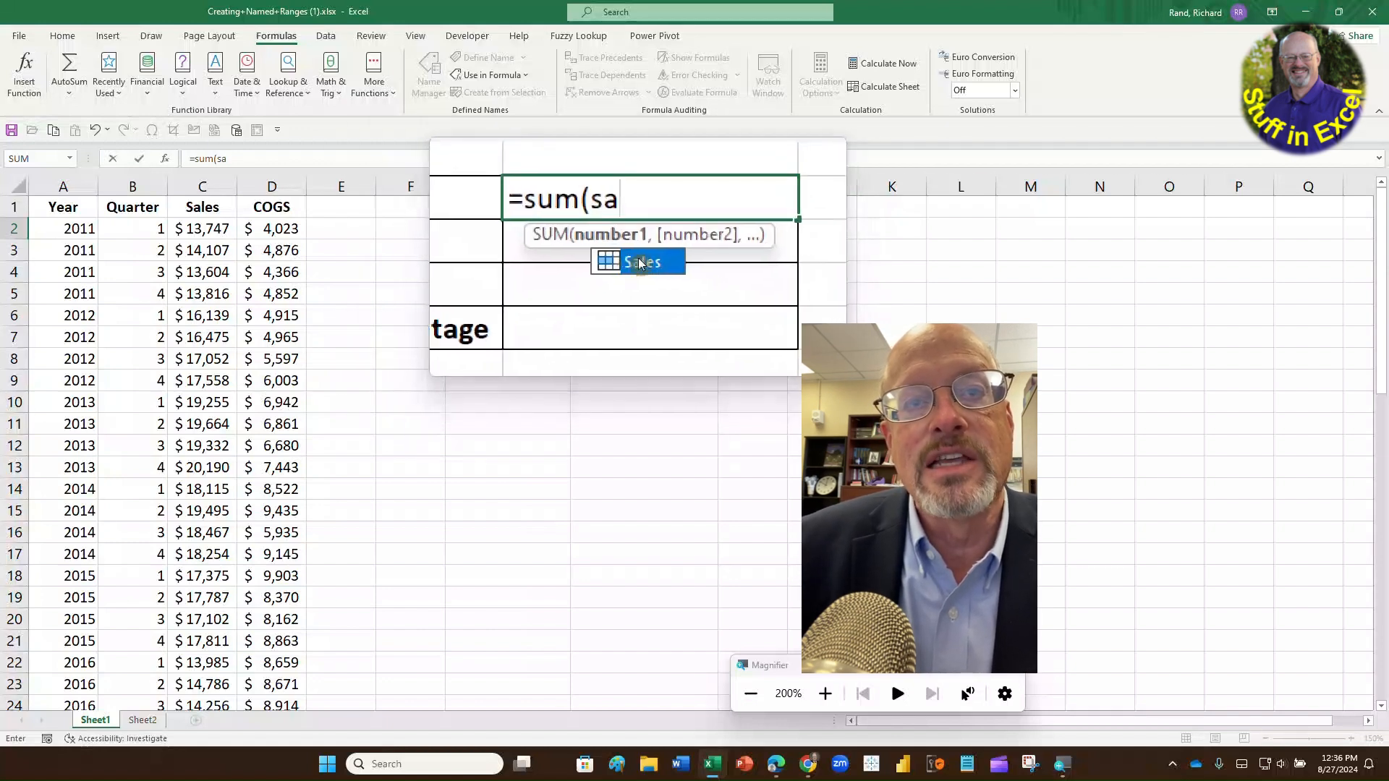
pyautogui.doubleClick(640, 263)
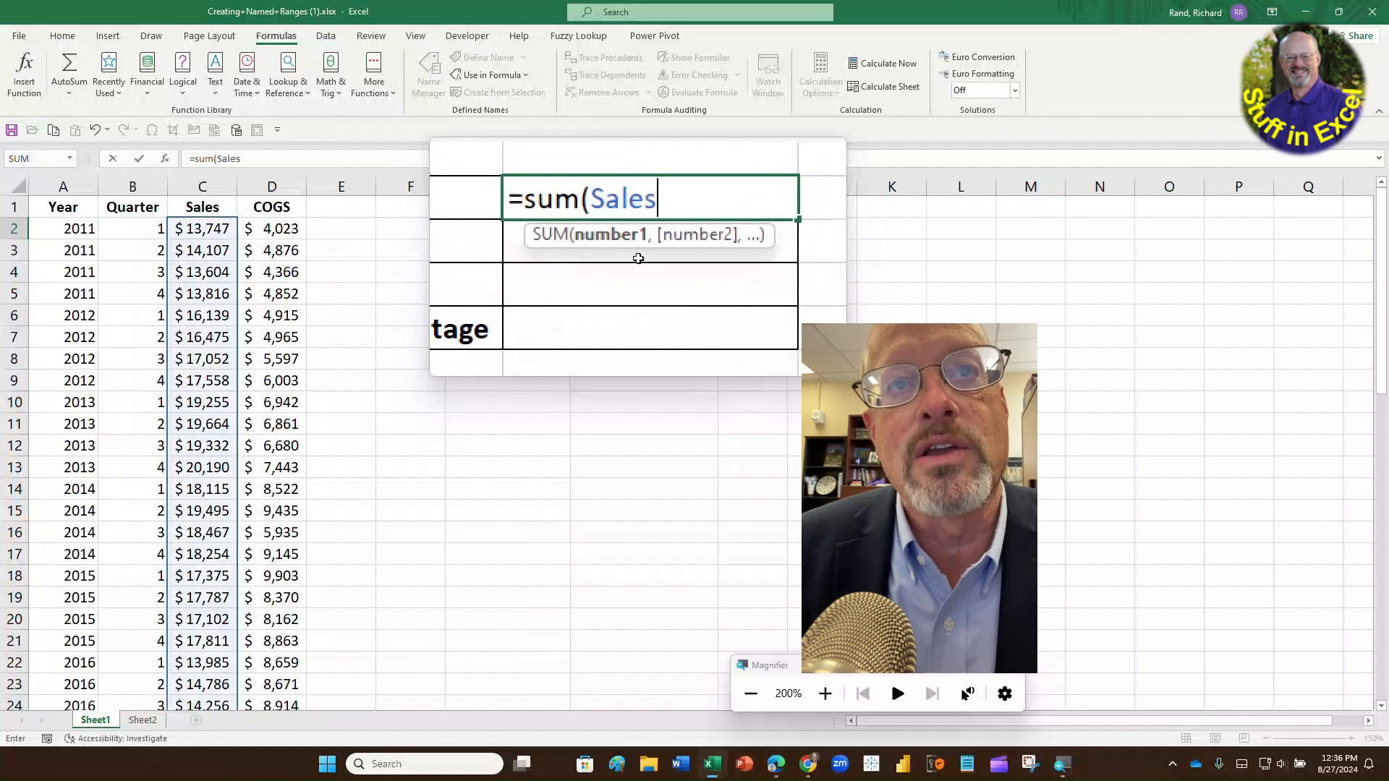
pyautogui.press('Return')
pyautogui.press('Return')
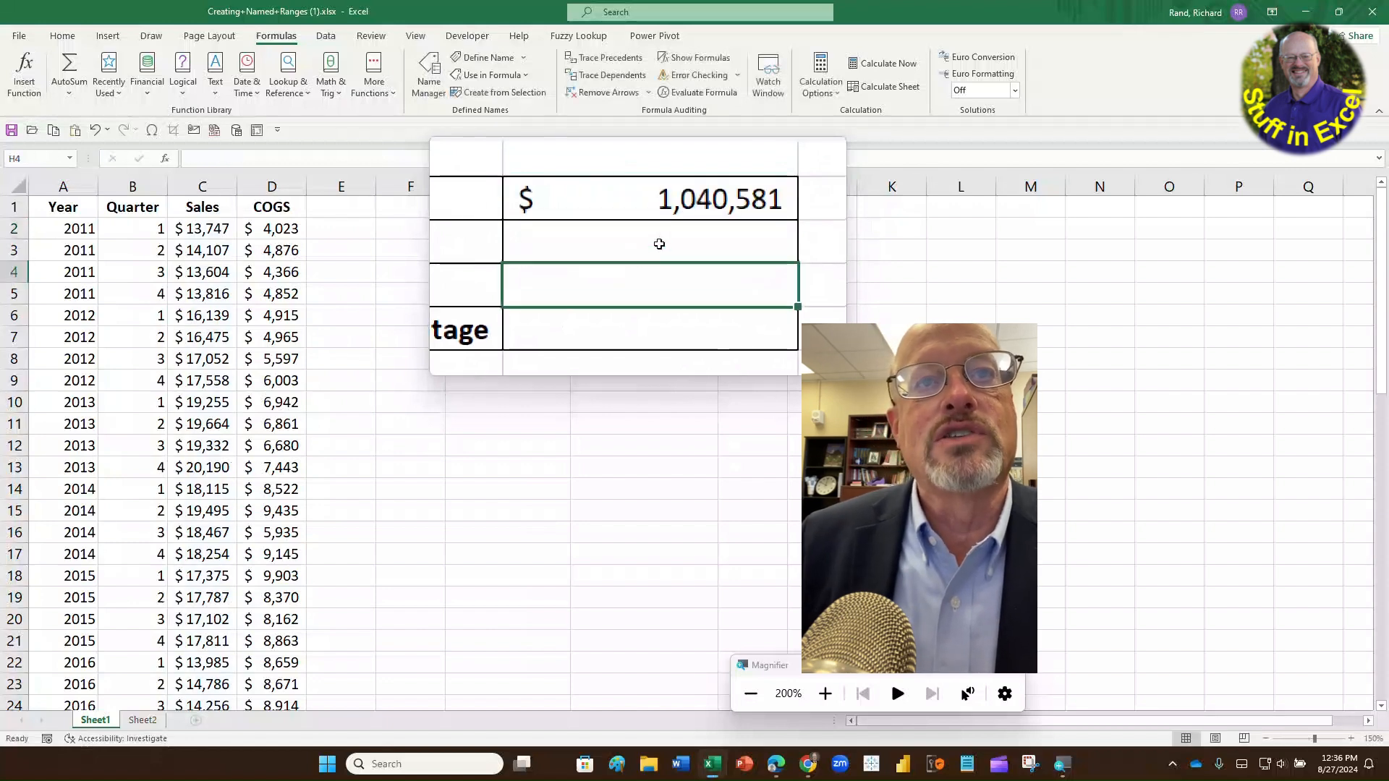
# Step: Undo the Total Sales formula and the Sales range name
pyautogui.click(608, 220)
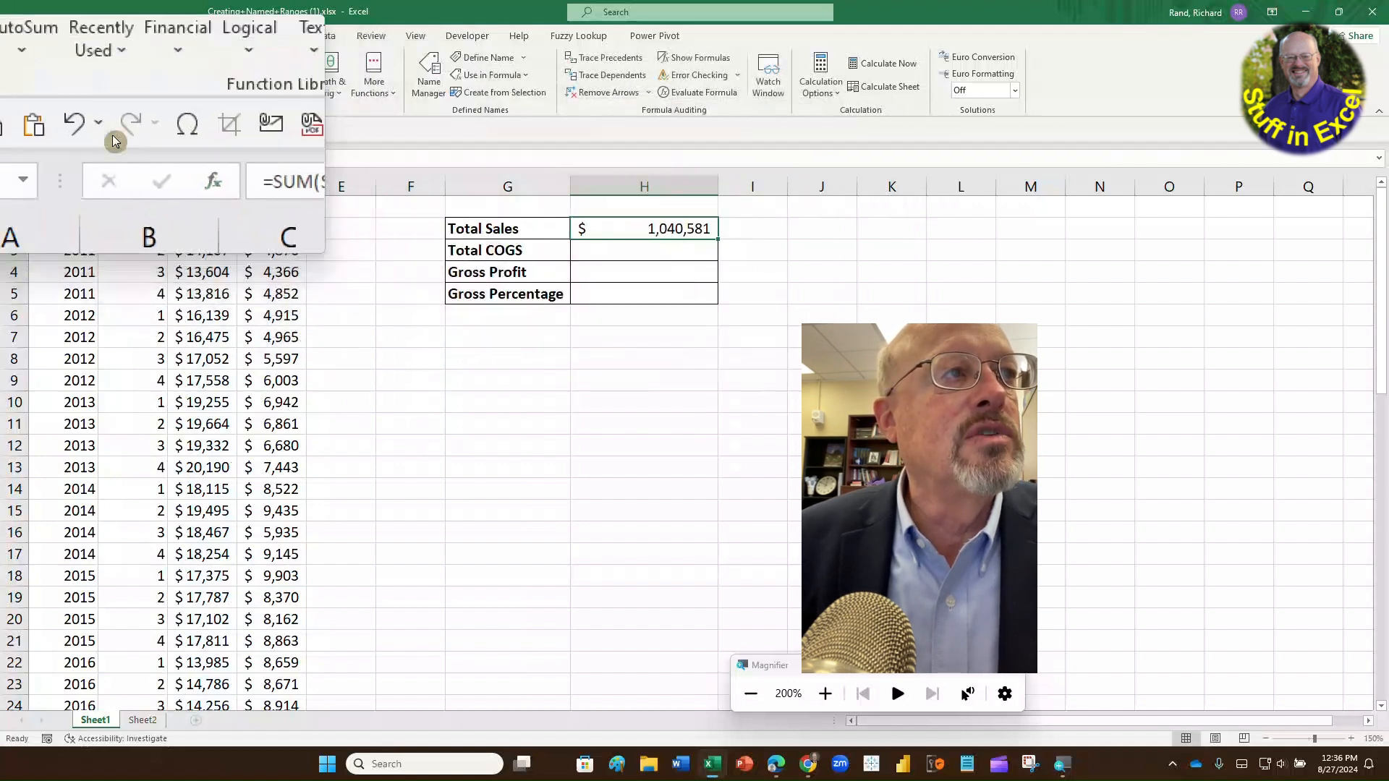
pyautogui.click(93, 138)
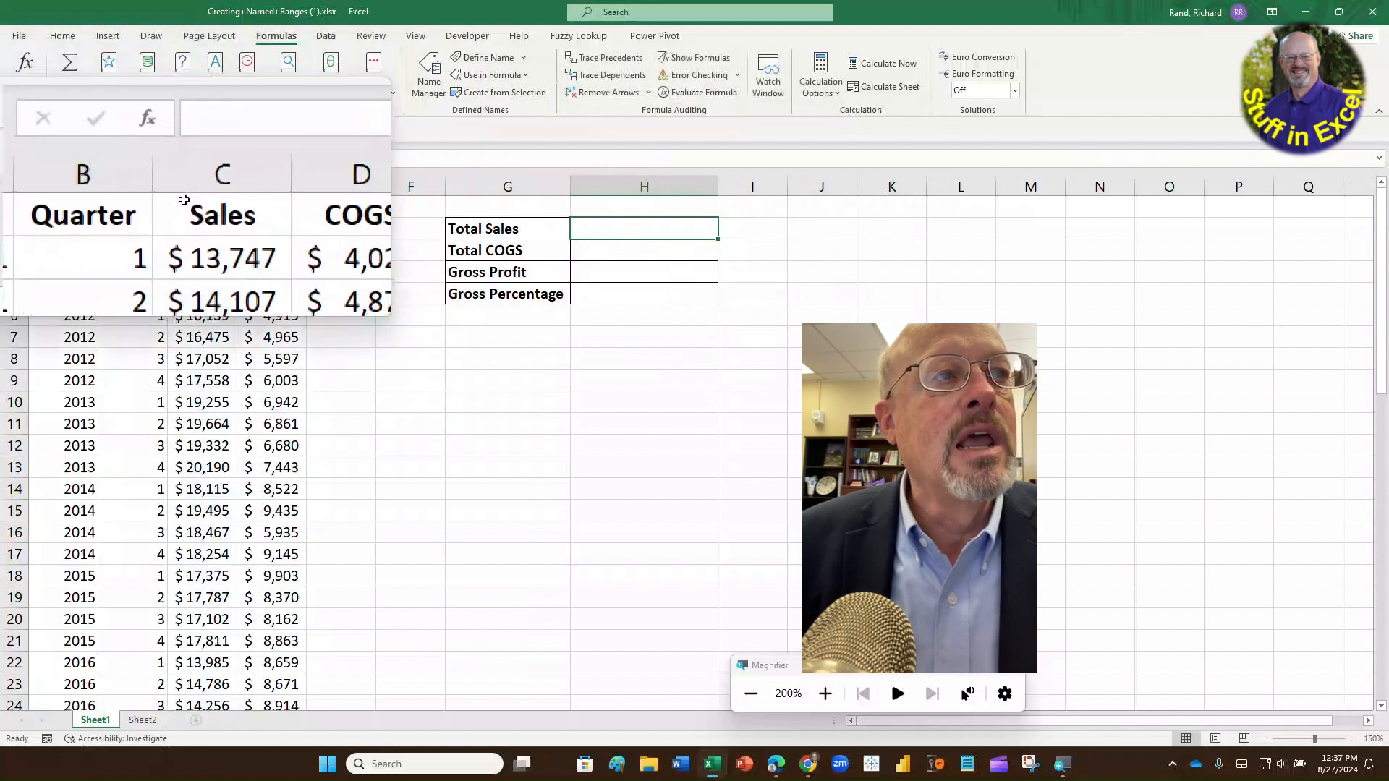
# Step: Try to define a new name for the sales values in C2:C57 with Define Name
pyautogui.click(191, 229)
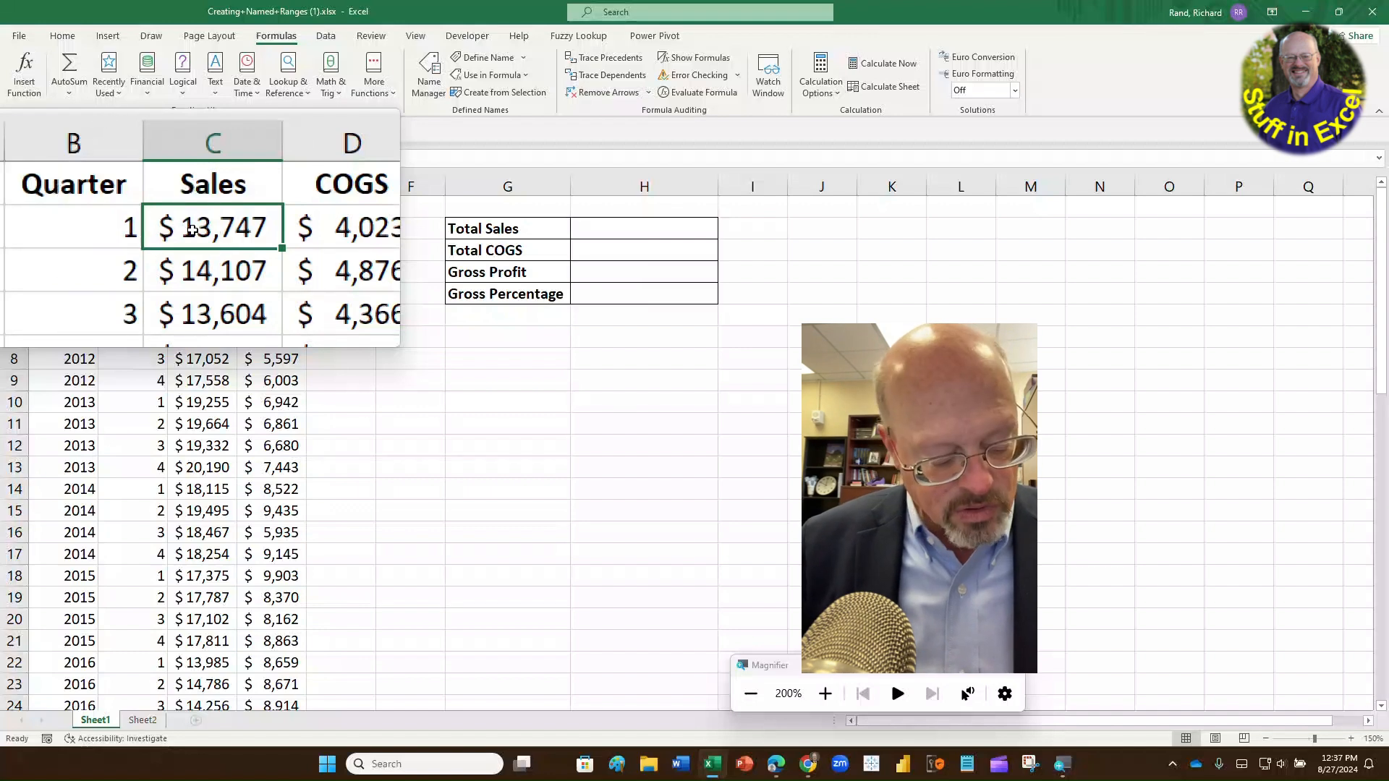
pyautogui.hotkey('ctrl', 'shift', 'Down')
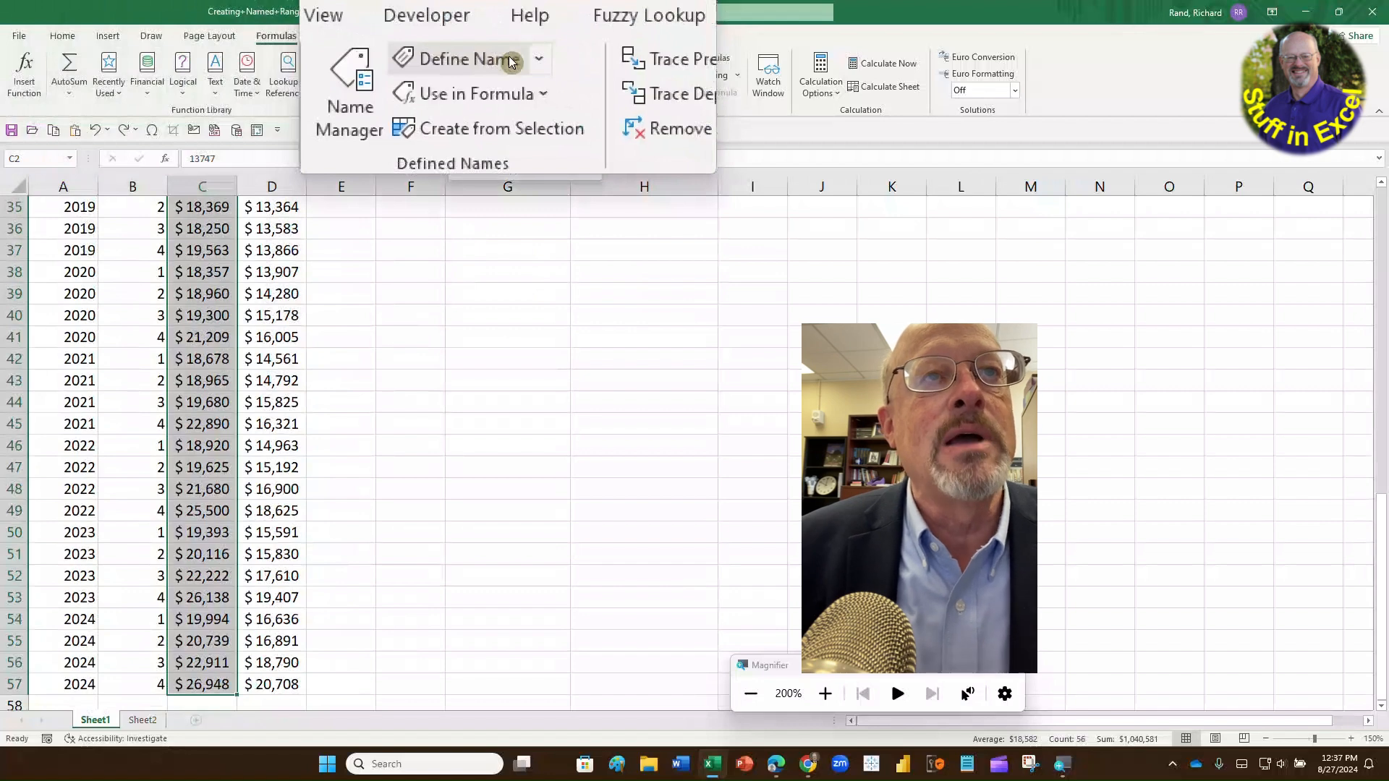
pyautogui.click(511, 62)
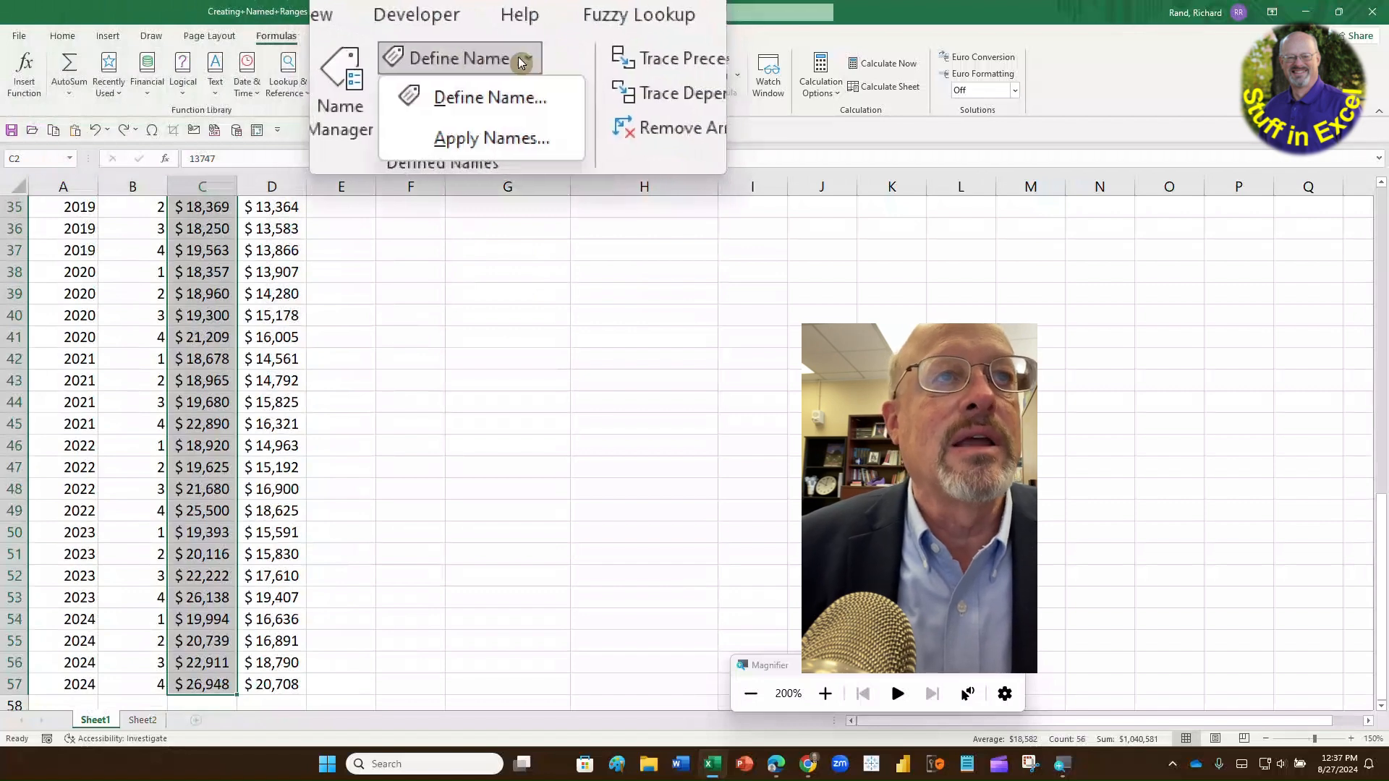
pyautogui.click(503, 80)
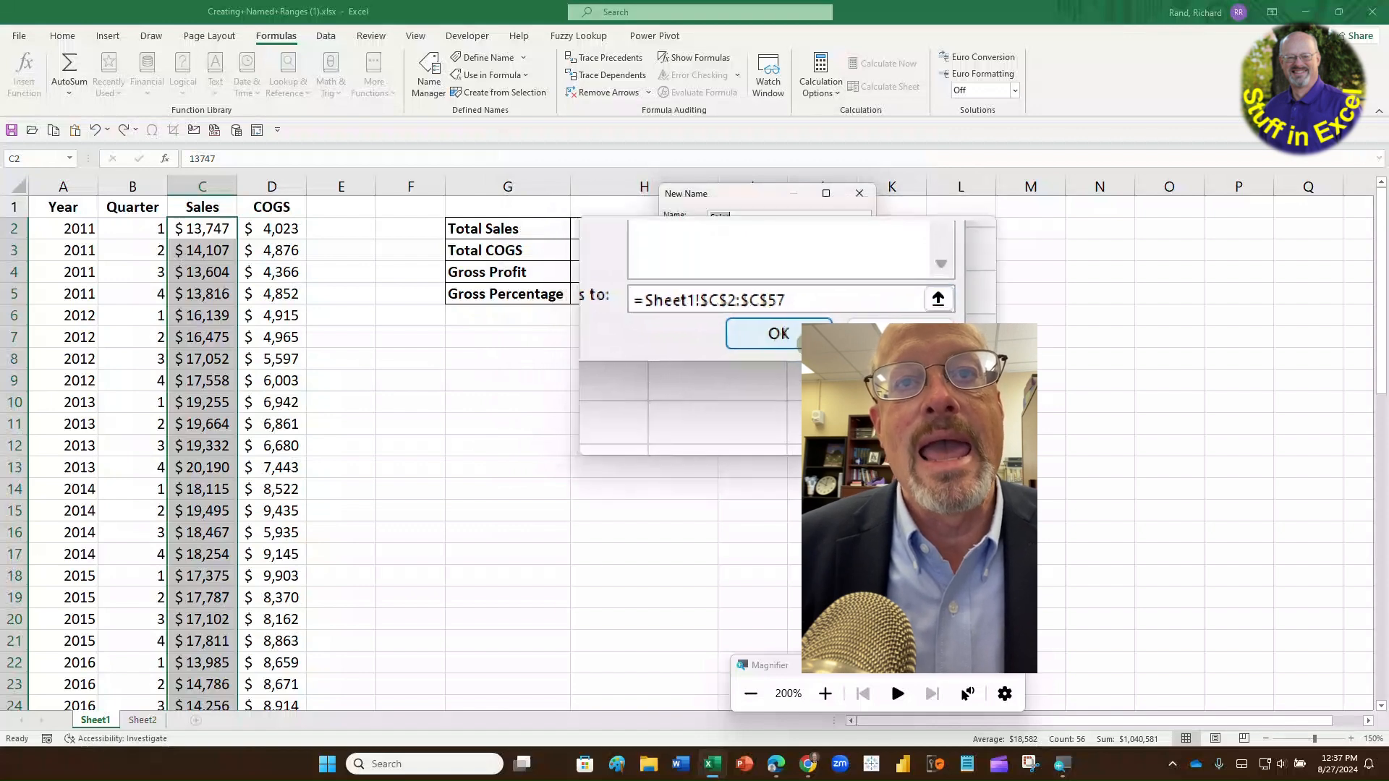
pyautogui.click(786, 337)
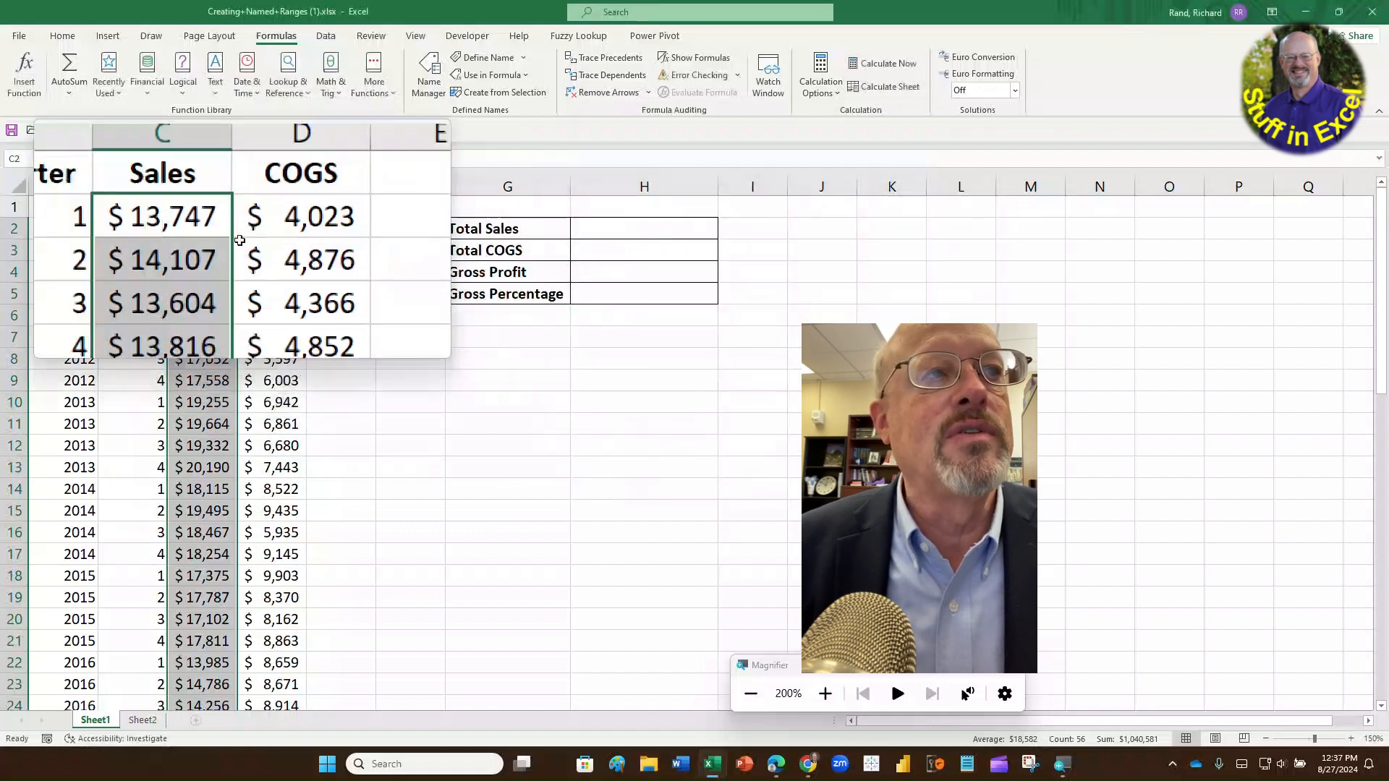
# Step: Define the workbook-scope name Sales with Define Name, making it refer to C2:C57 on Sheet1
pyautogui.click(224, 231)
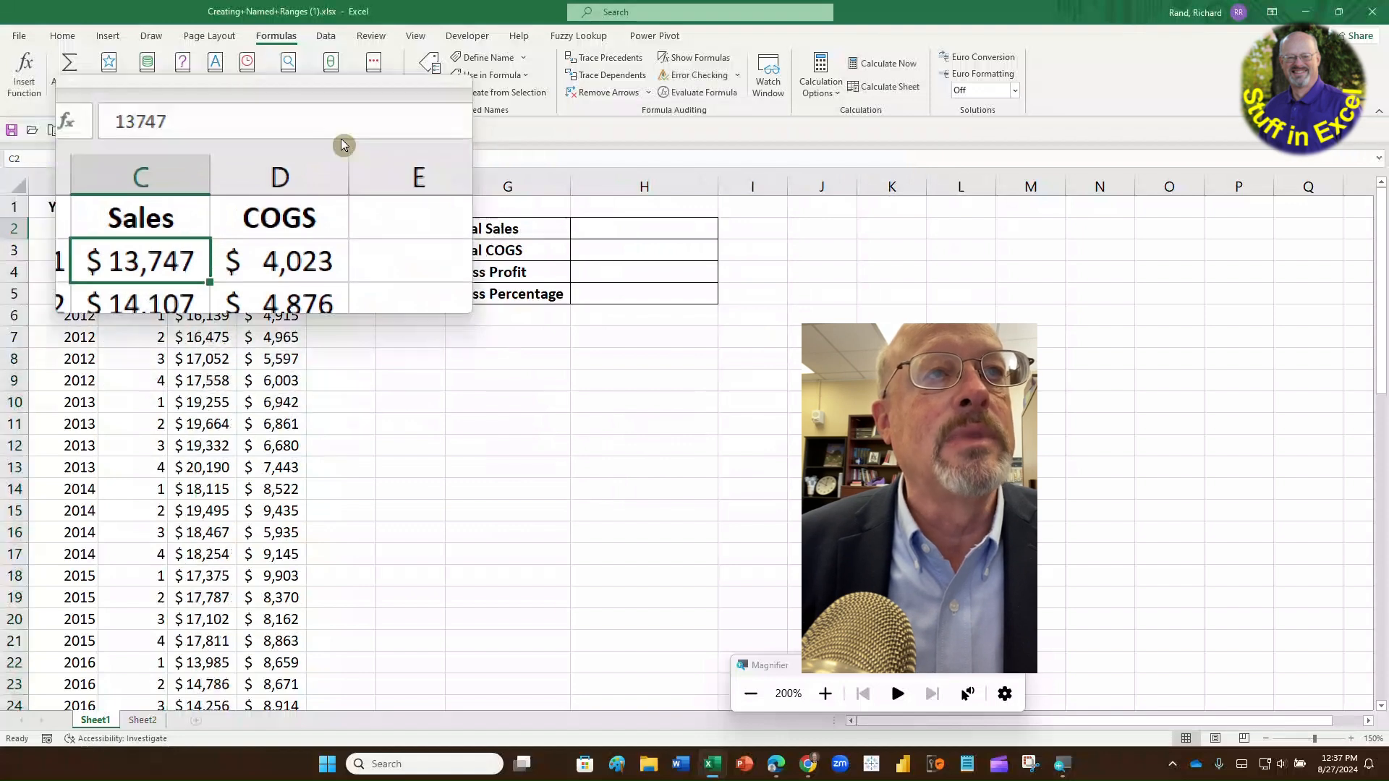
pyautogui.click(477, 57)
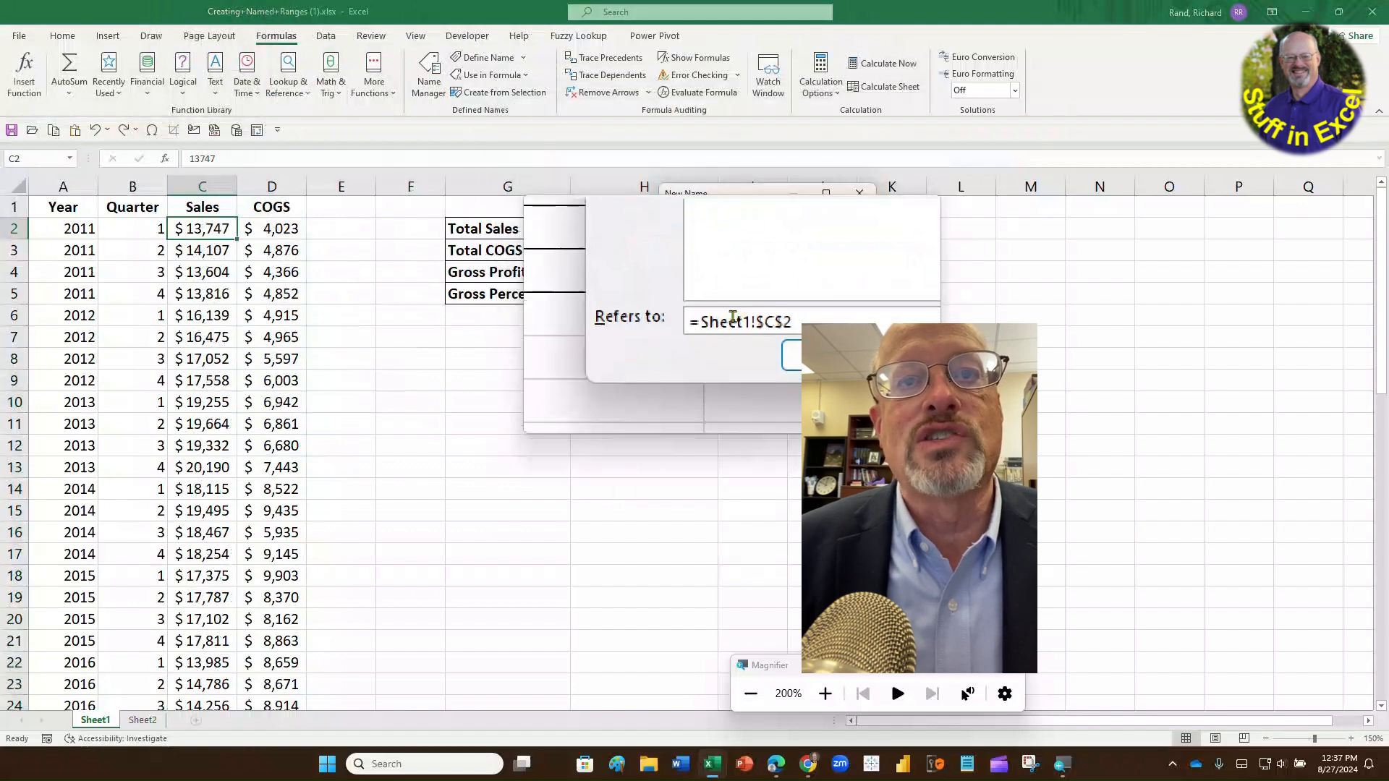
pyautogui.moveTo(764, 319); pyautogui.dragTo(700, 319)
pyautogui.press('Delete')
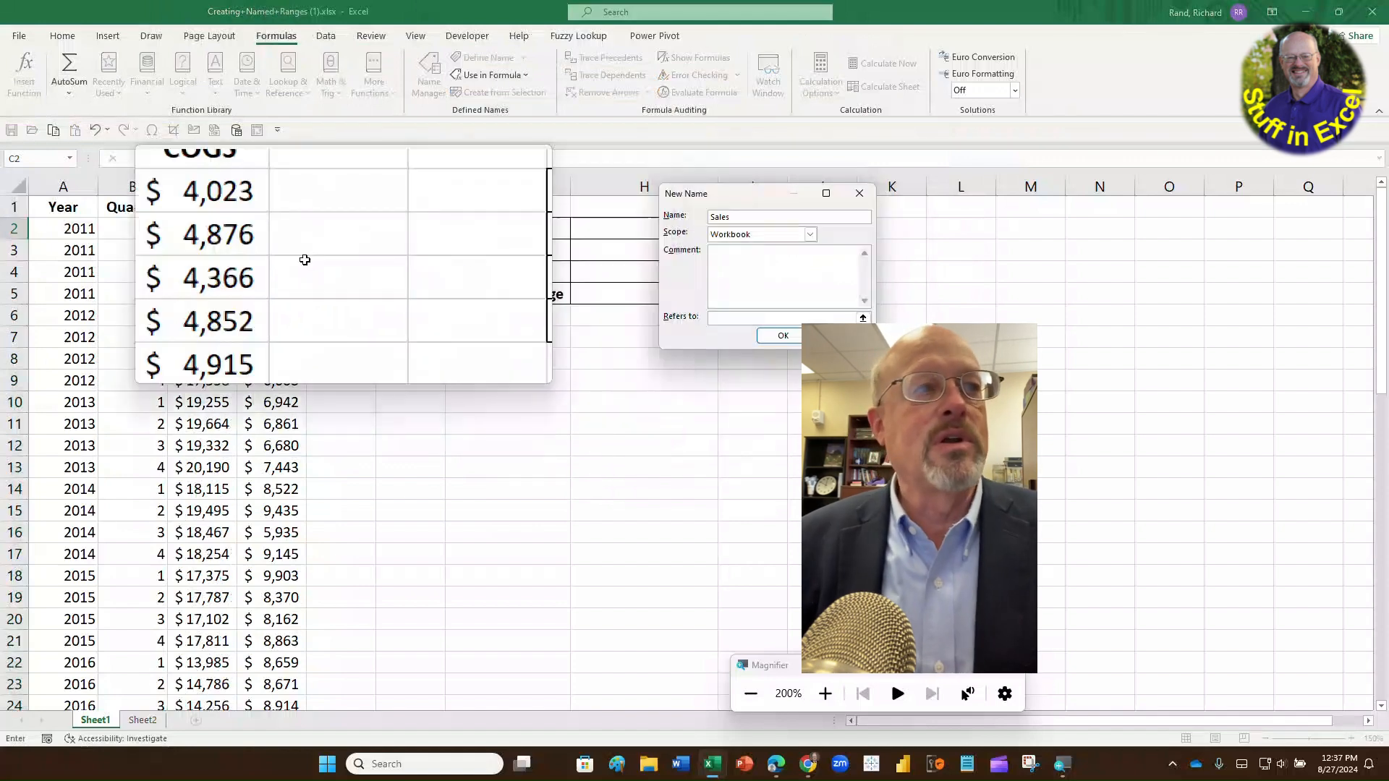
pyautogui.click(209, 223)
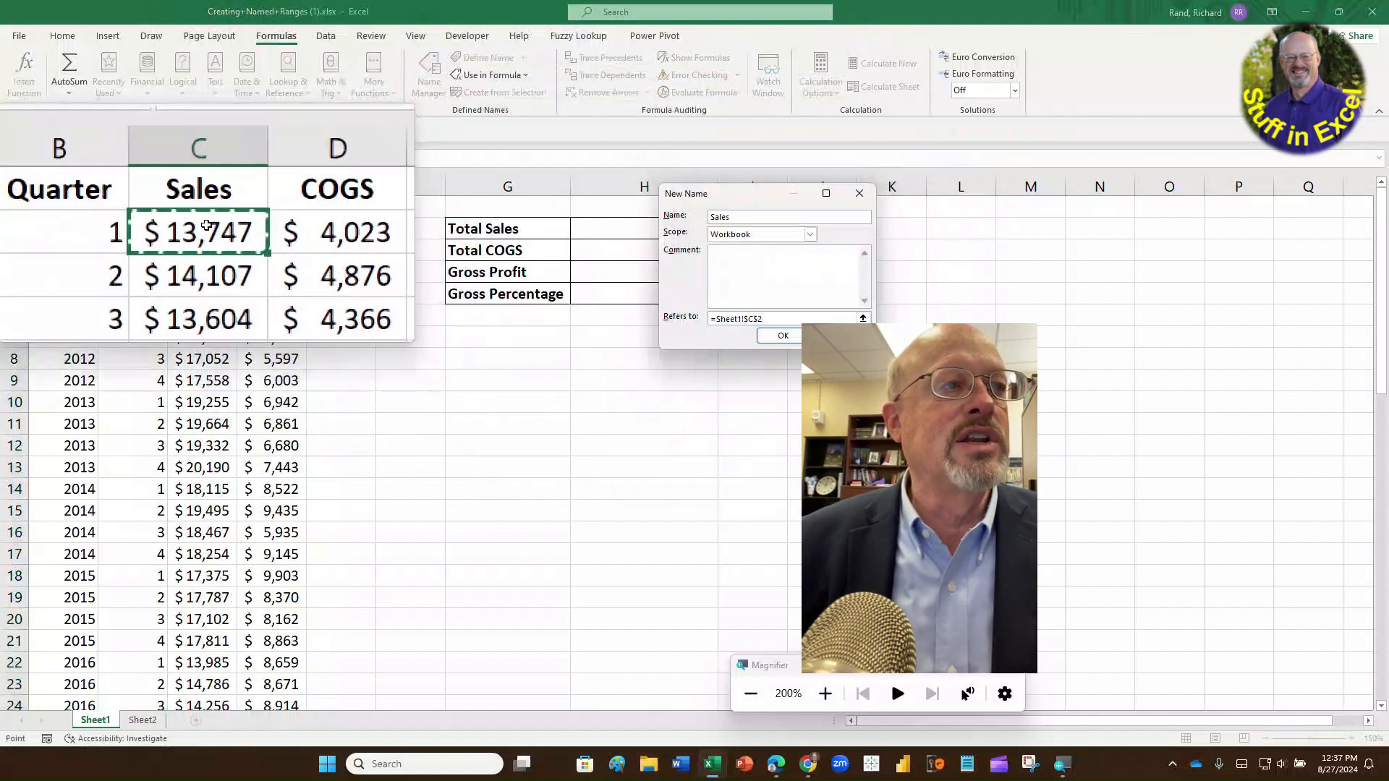
pyautogui.hotkey('ctrl', 'shift', 'Down')
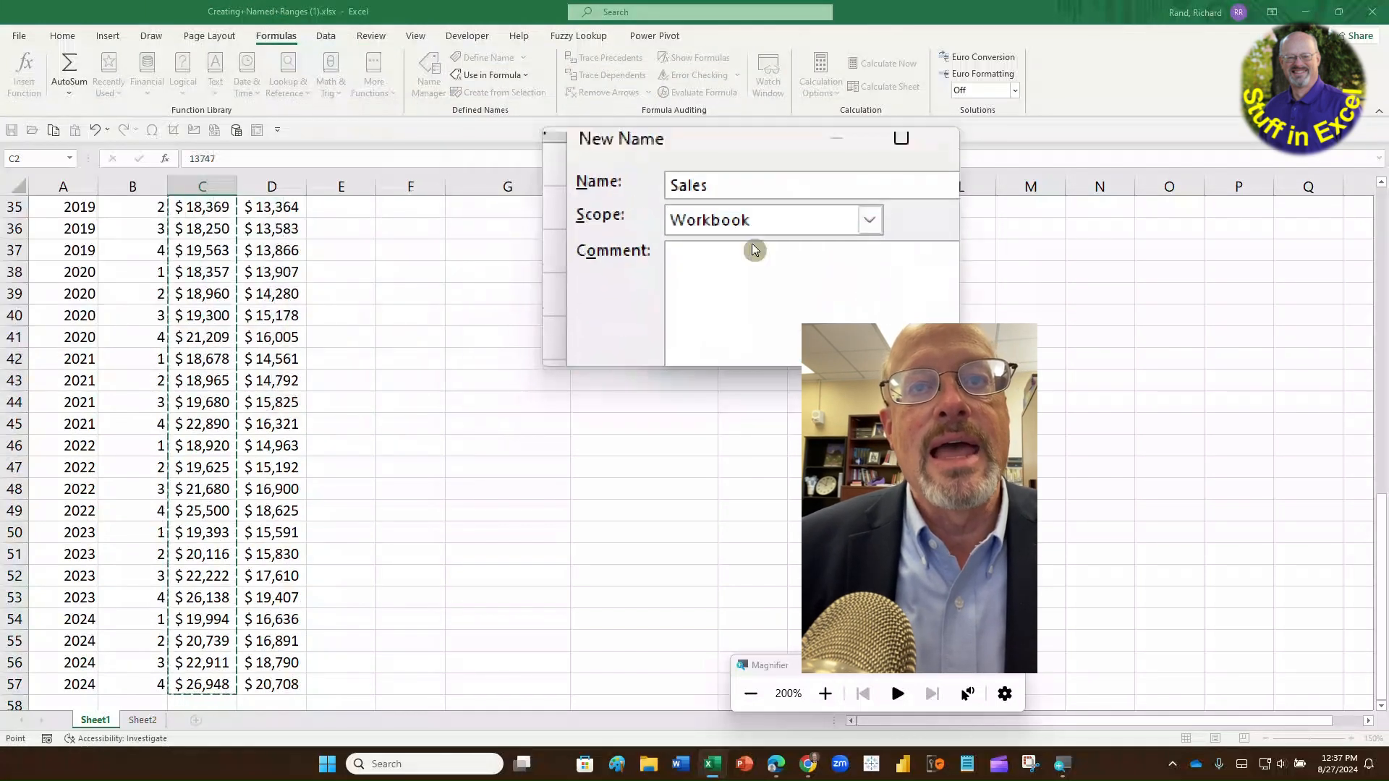
pyautogui.click(780, 331)
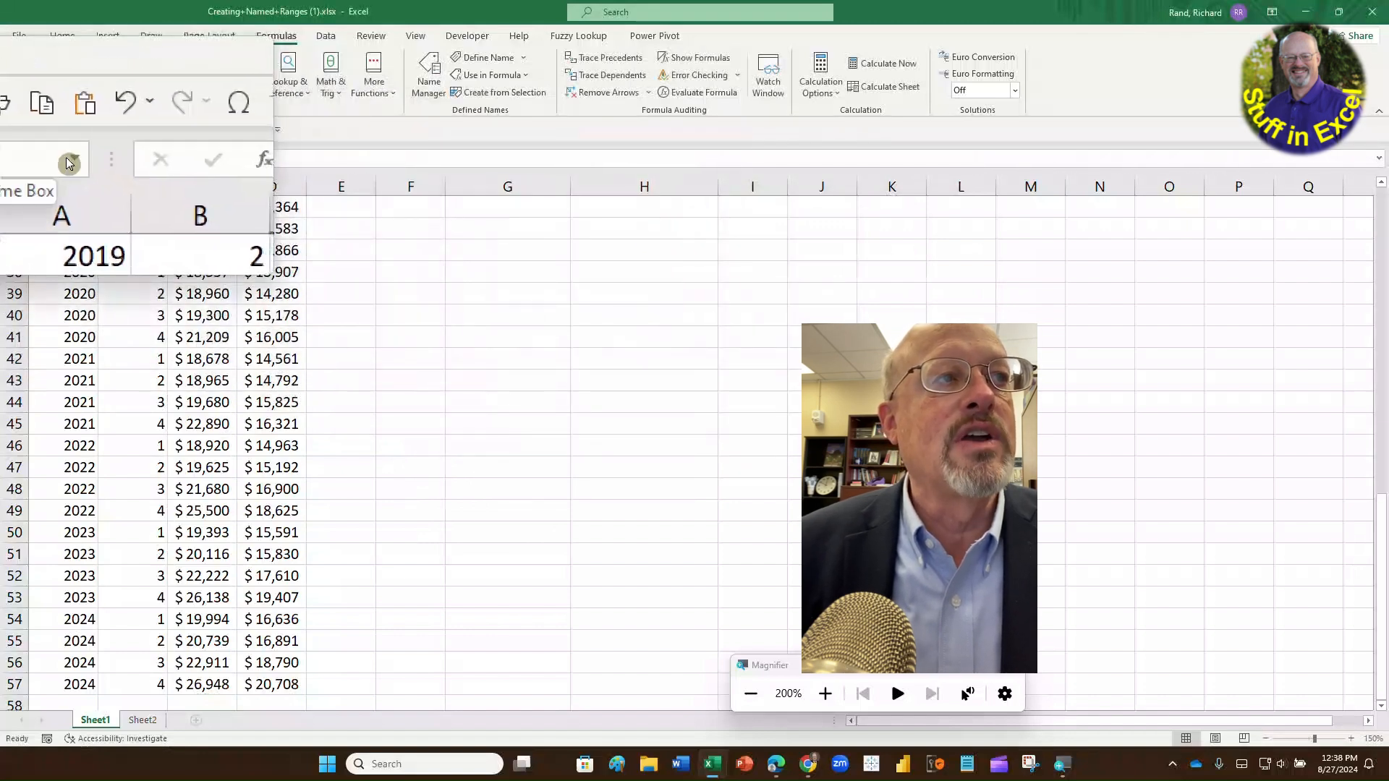
# Step: Go to the Sales range from the list of defined names to check it
pyautogui.click(65, 157)
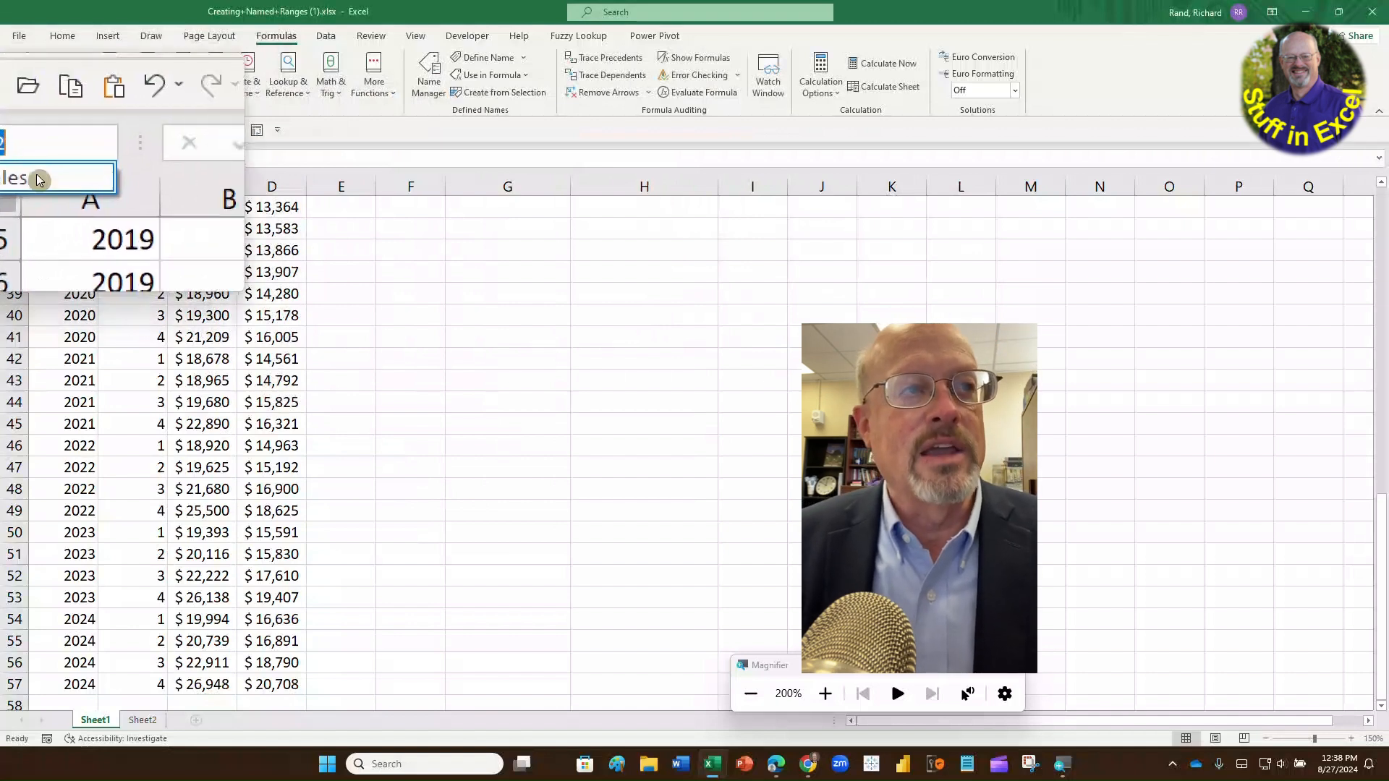
pyautogui.click(36, 178)
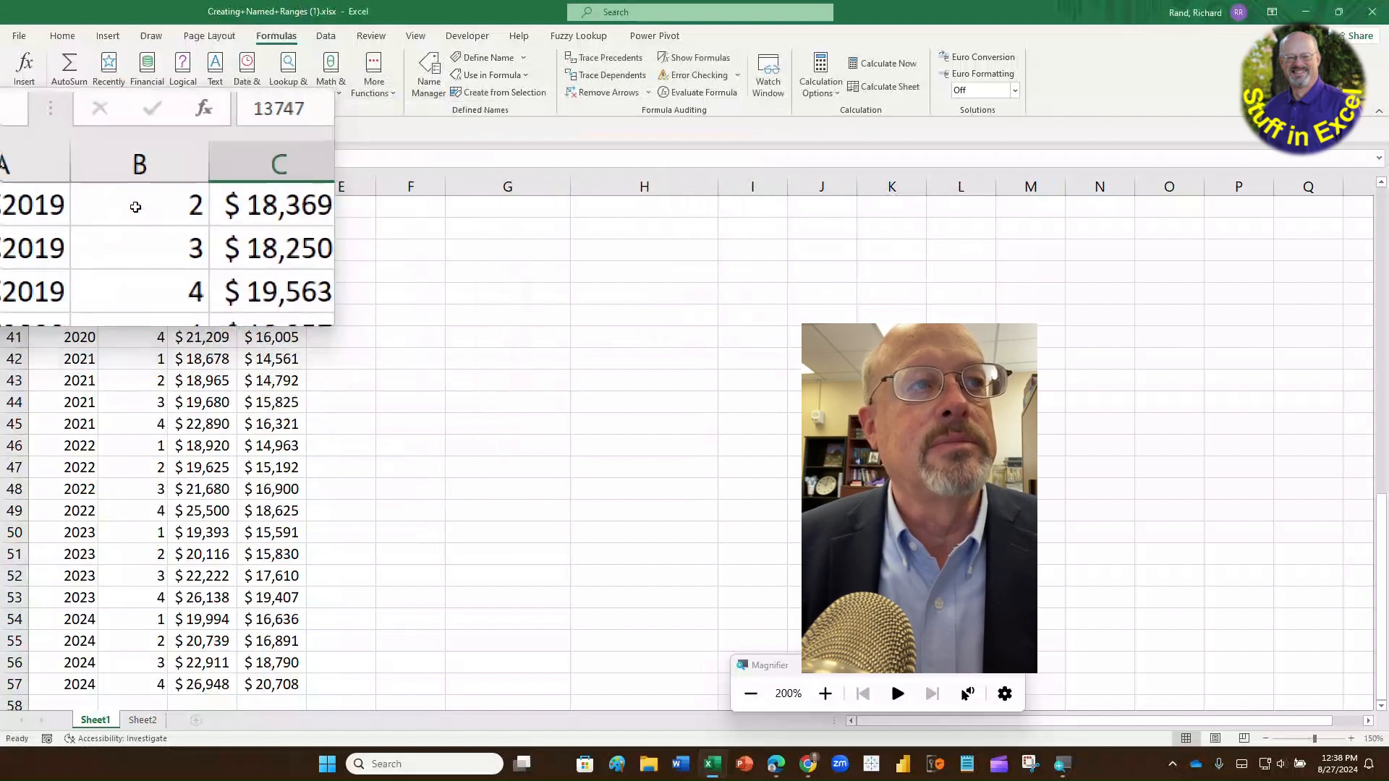
pyautogui.click(39, 159)
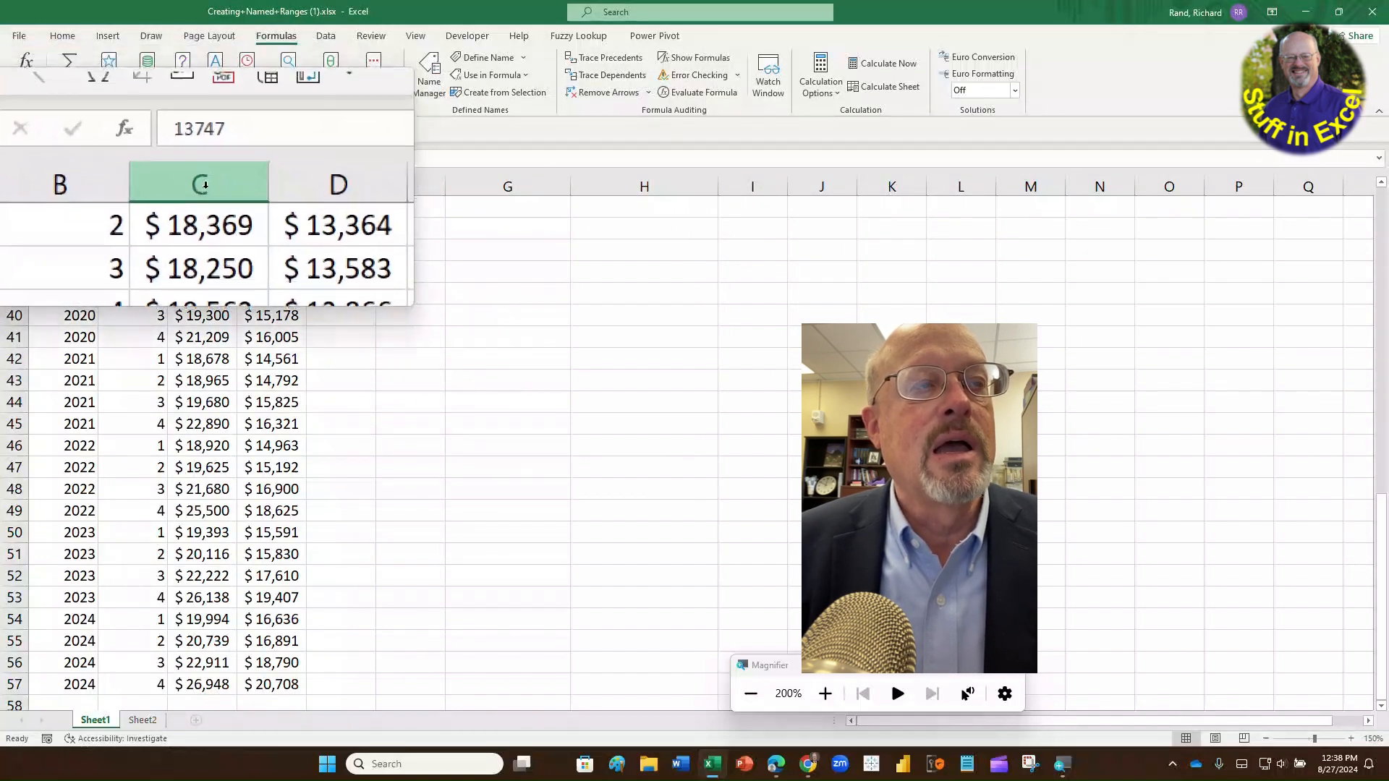
# Step: Try to create the name Truck Sales, with a space, for C1:C57 through the Name Manager
pyautogui.click(202, 210)
pyautogui.scroll(9, 205, 213)
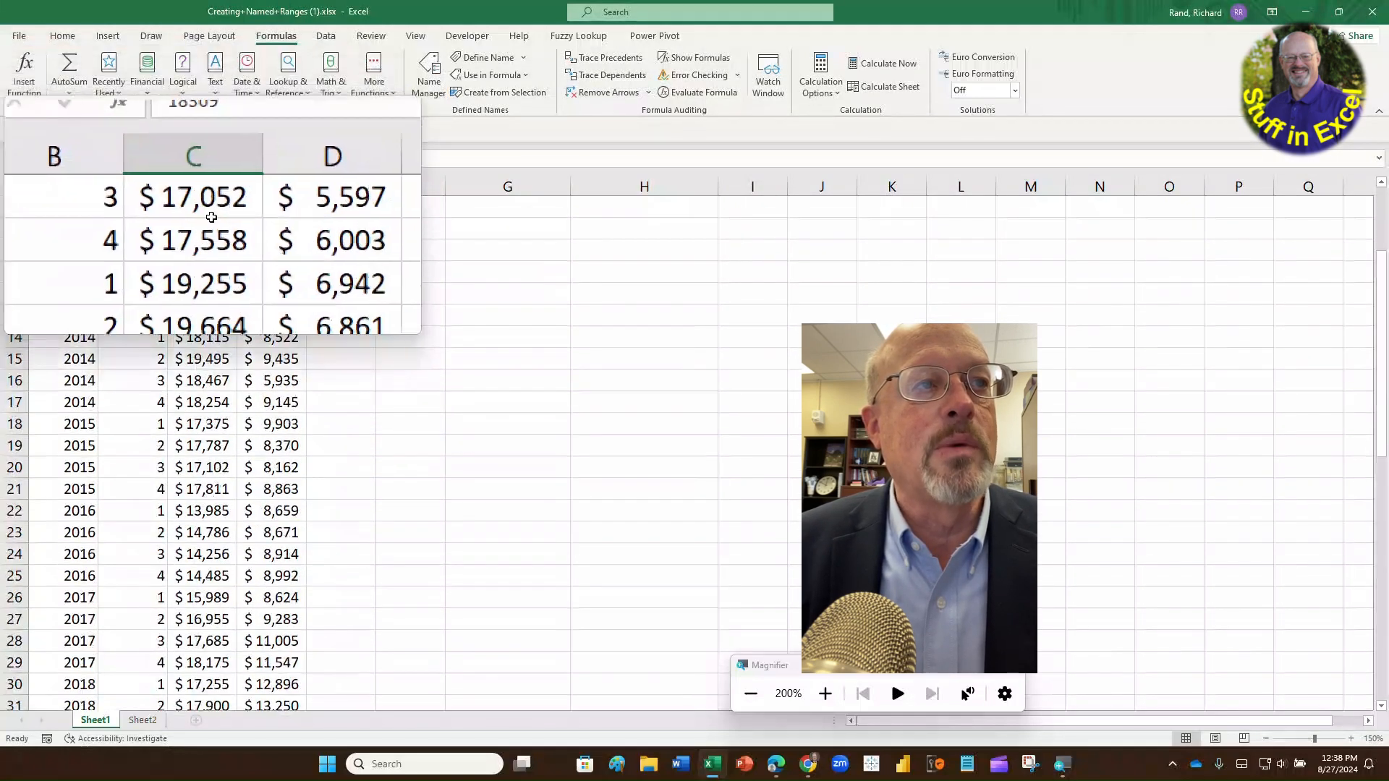
pyautogui.scroll(2, 211, 217)
pyautogui.click(213, 200)
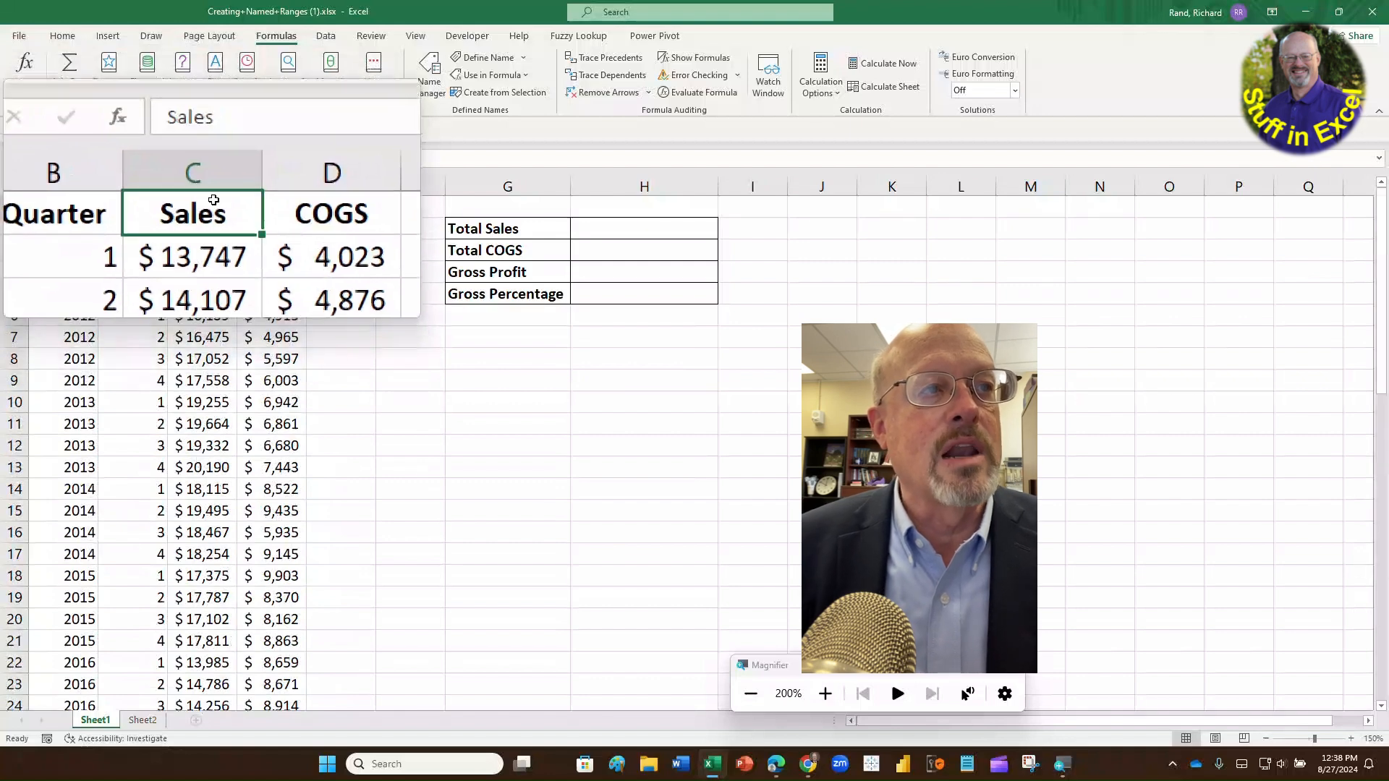
pyautogui.hotkey('ctrl', 'shift', 'Down')
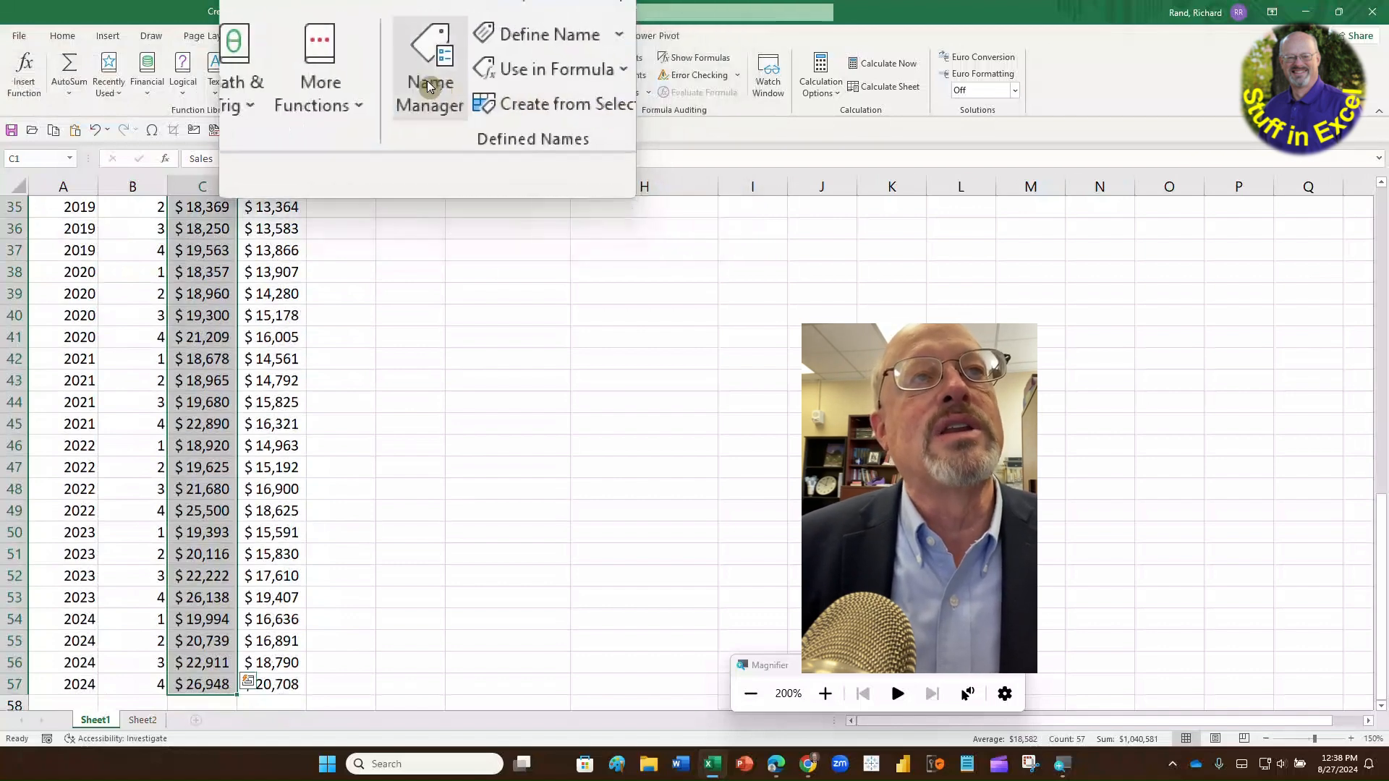
pyautogui.click(427, 80)
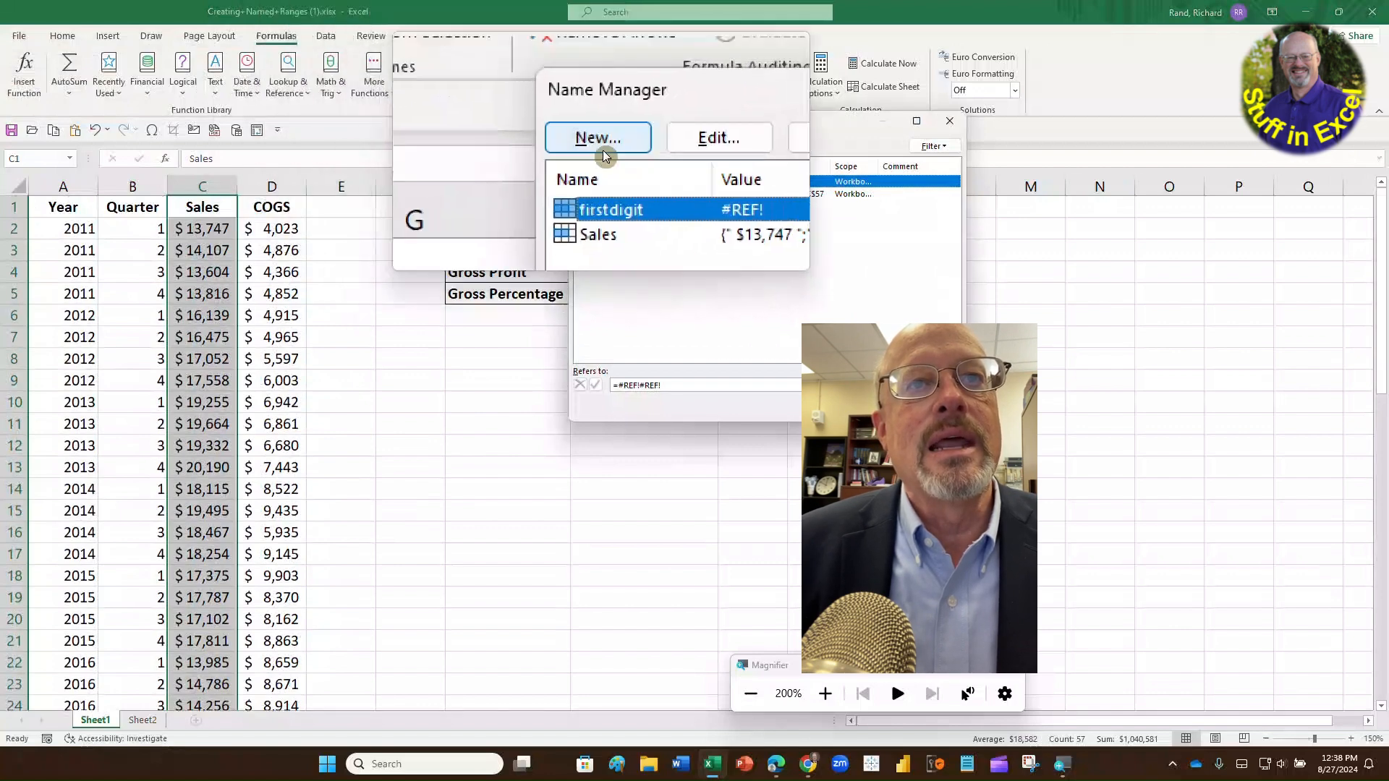
pyautogui.click(605, 147)
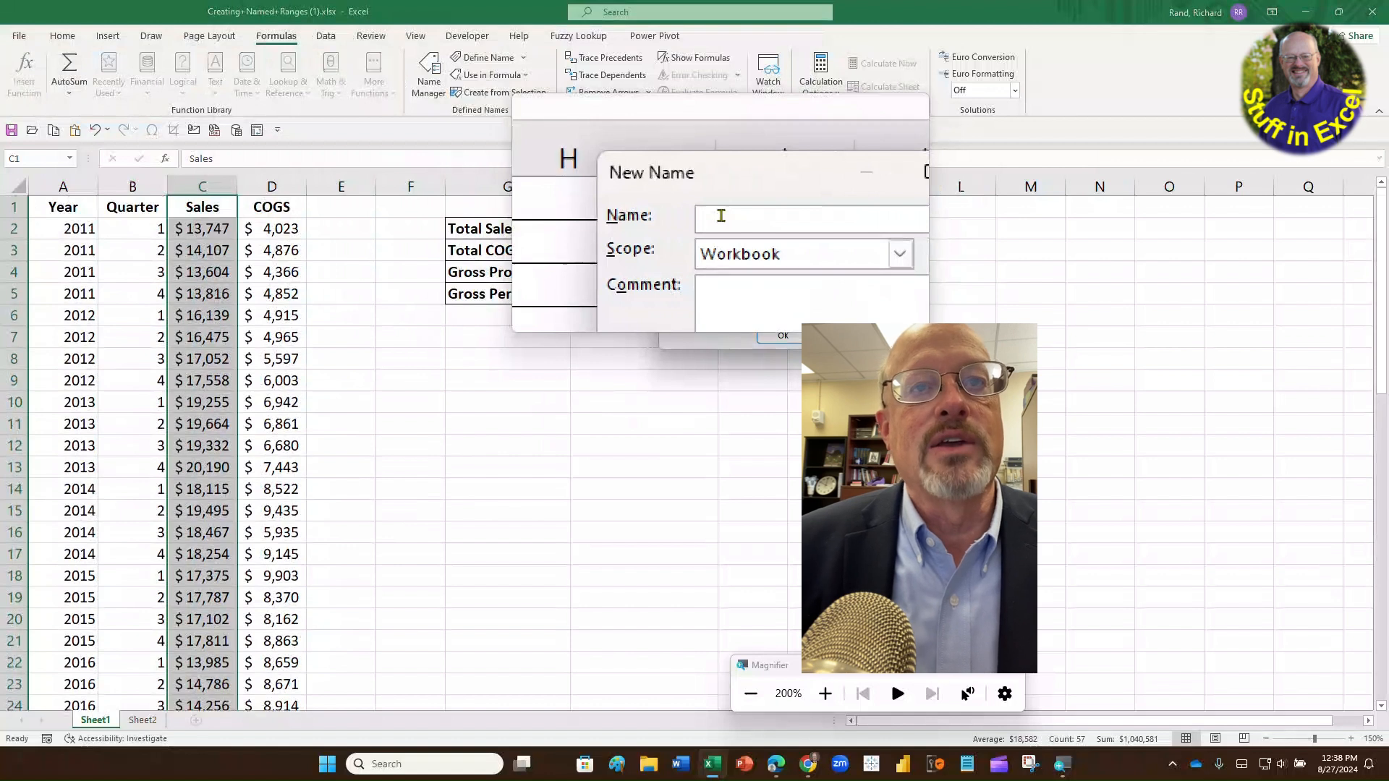
pyautogui.write('Sales')
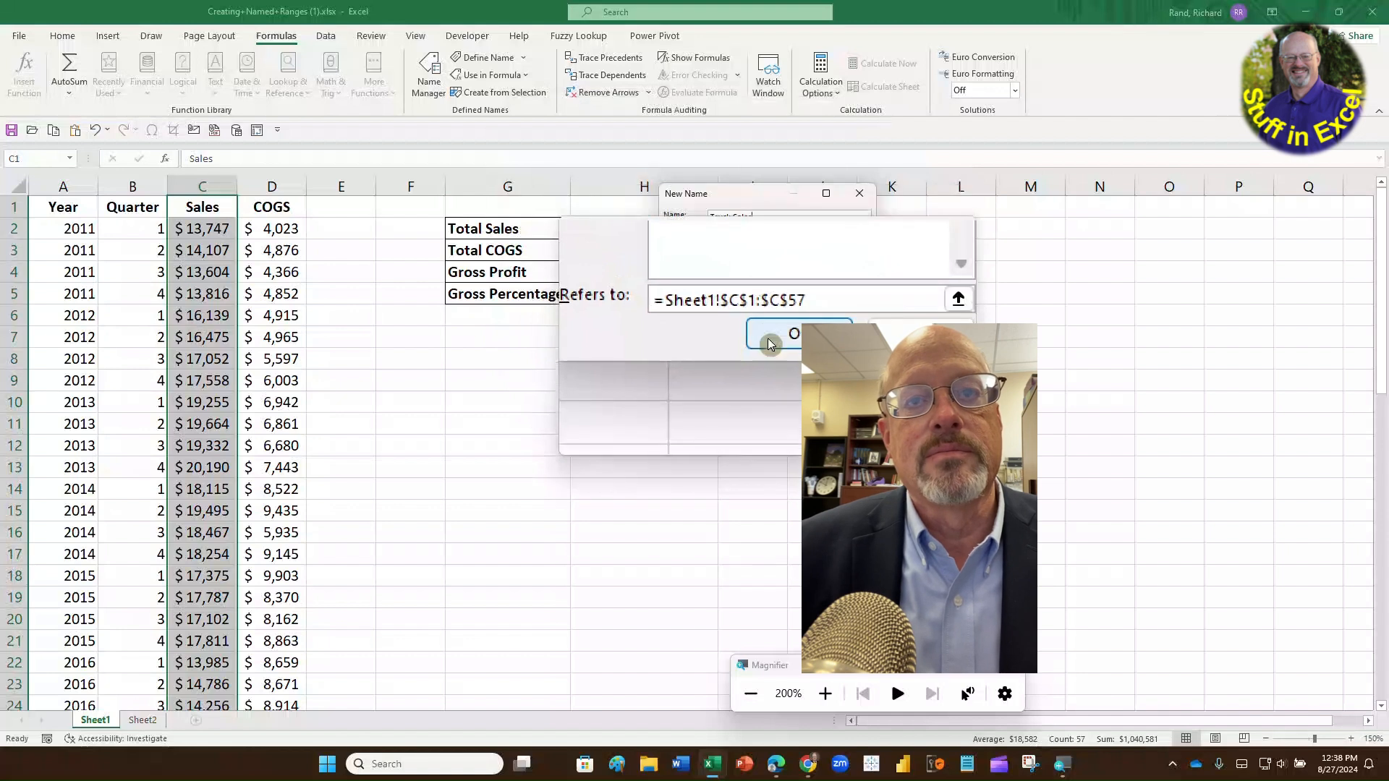
pyautogui.click(769, 343)
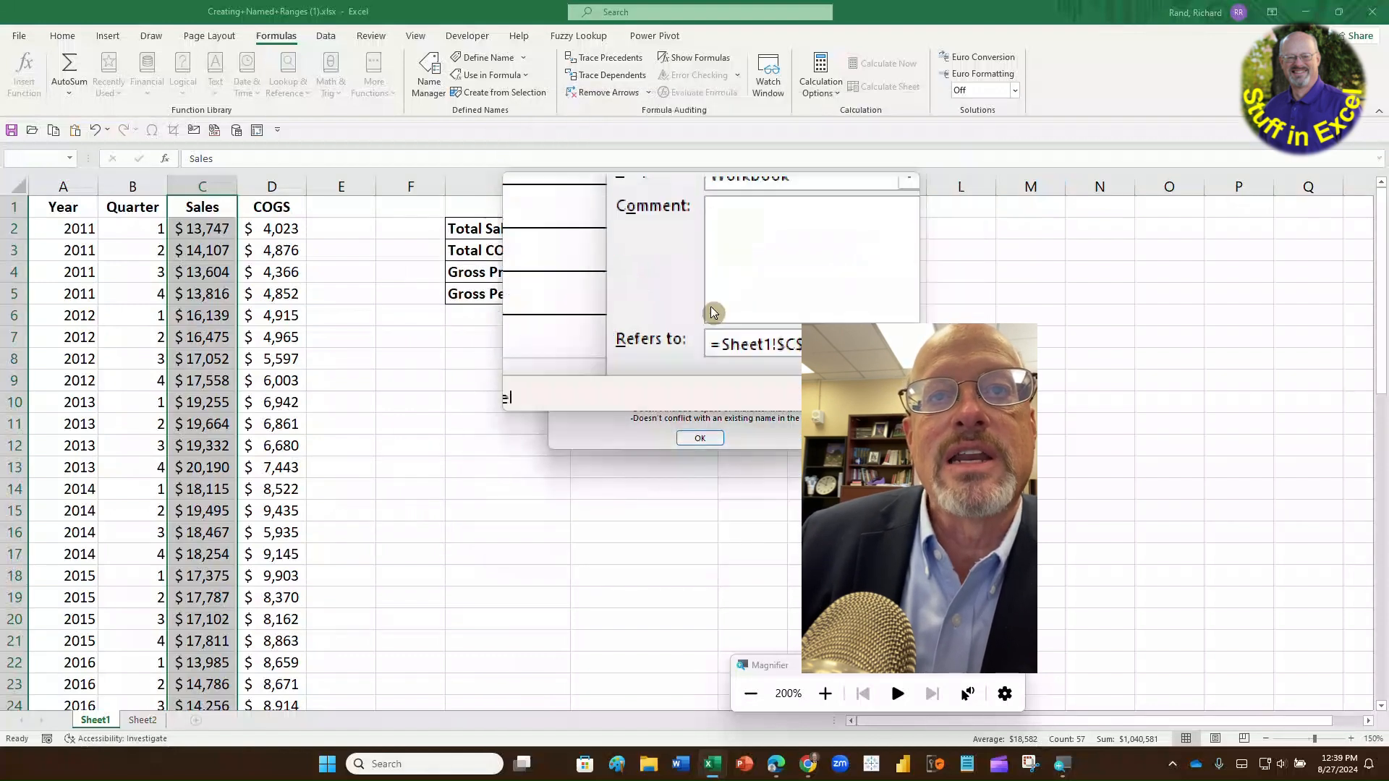
pyautogui.click(702, 437)
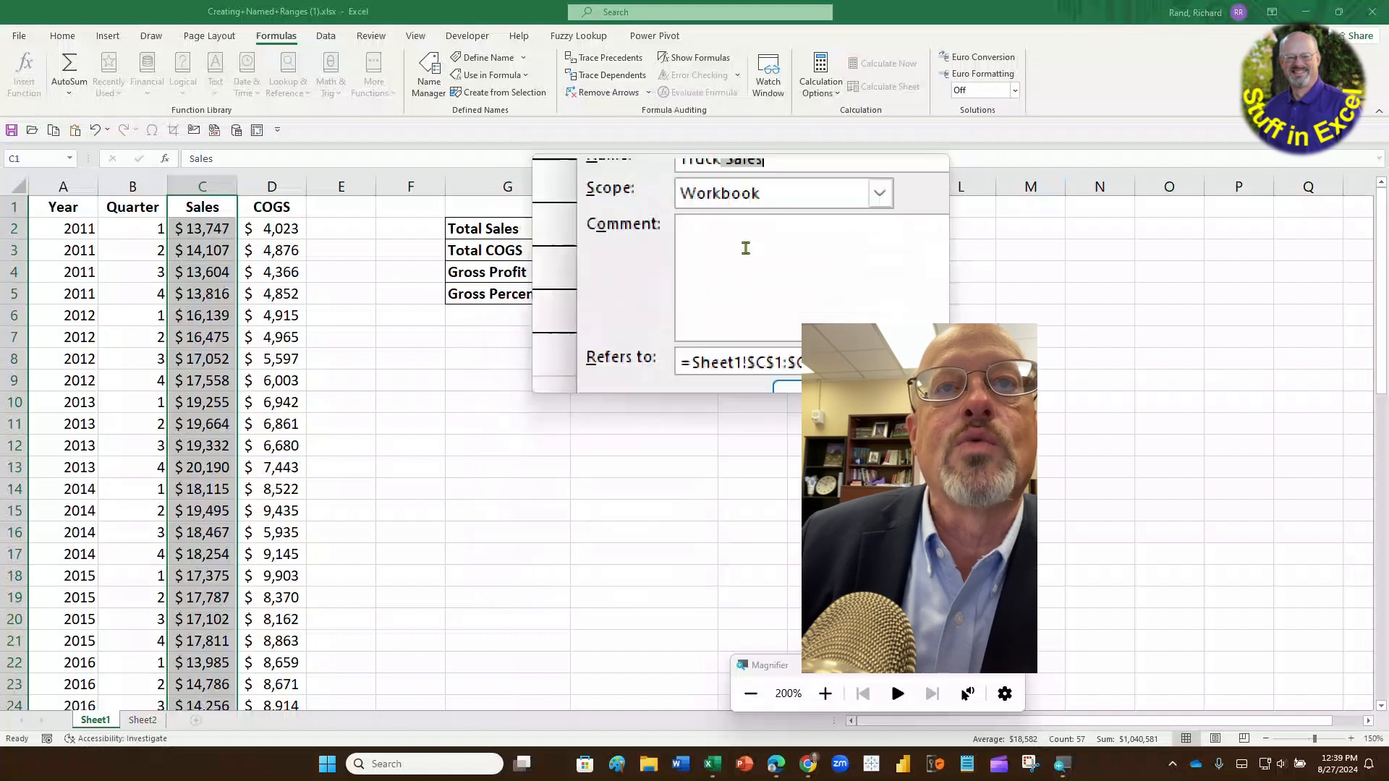
# Step: Try to use Sales as the new name for C1:C57
pyautogui.doubleClick(752, 217)
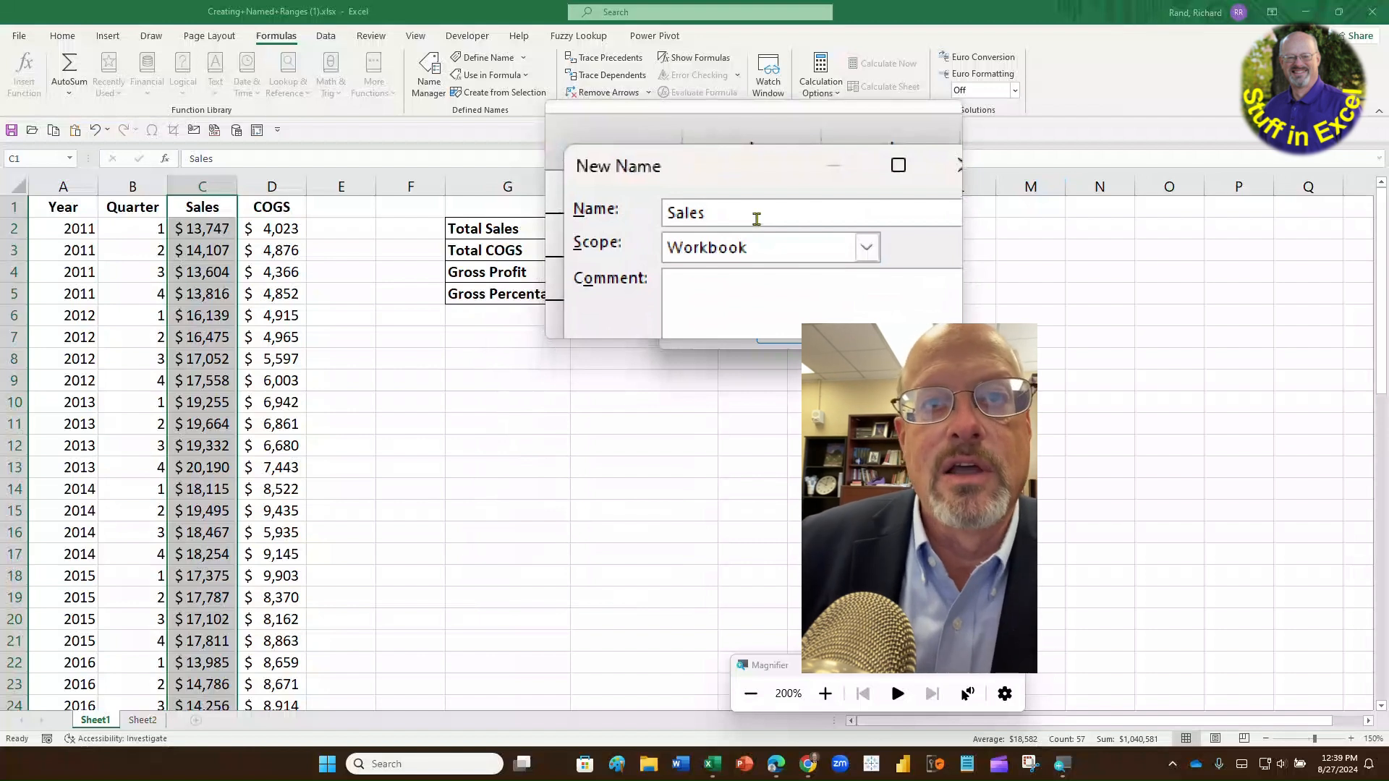
pyautogui.press('Return')
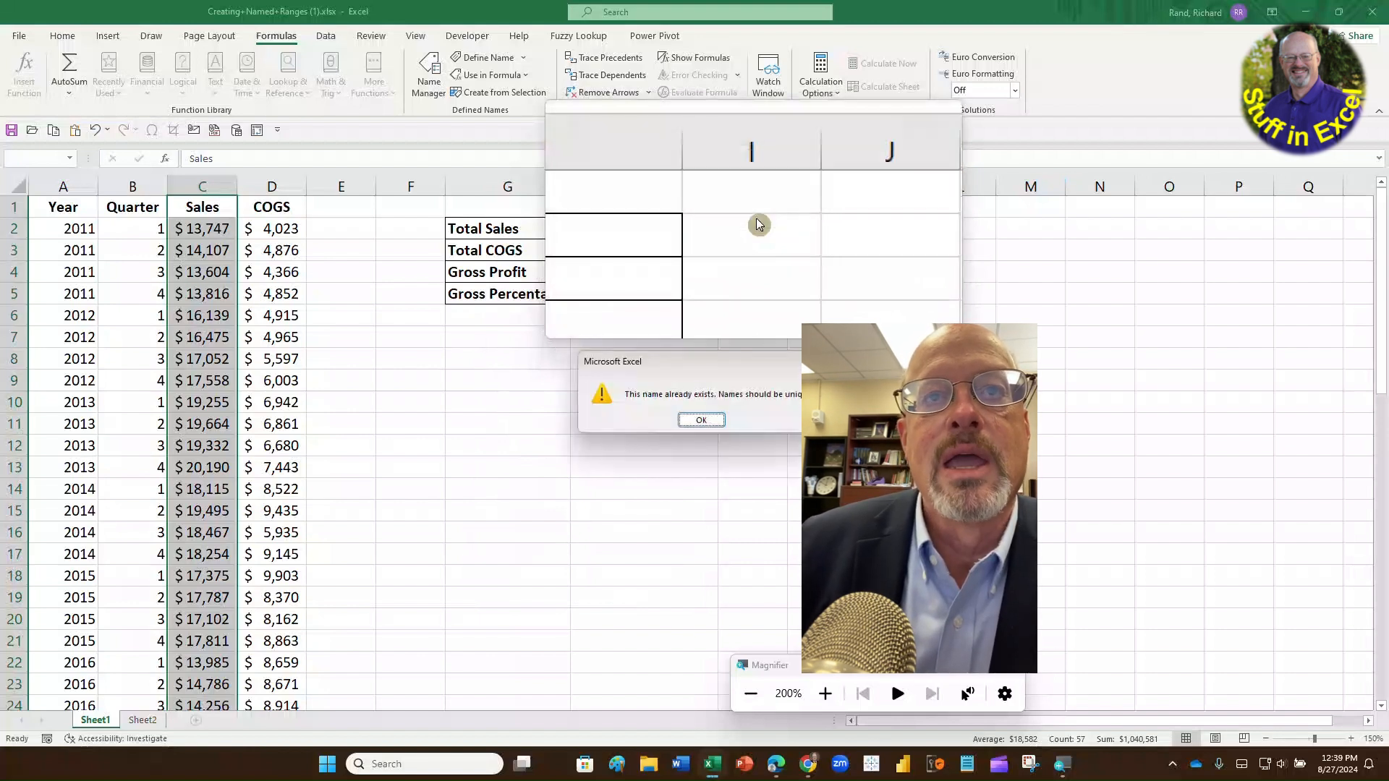
pyautogui.click(704, 427)
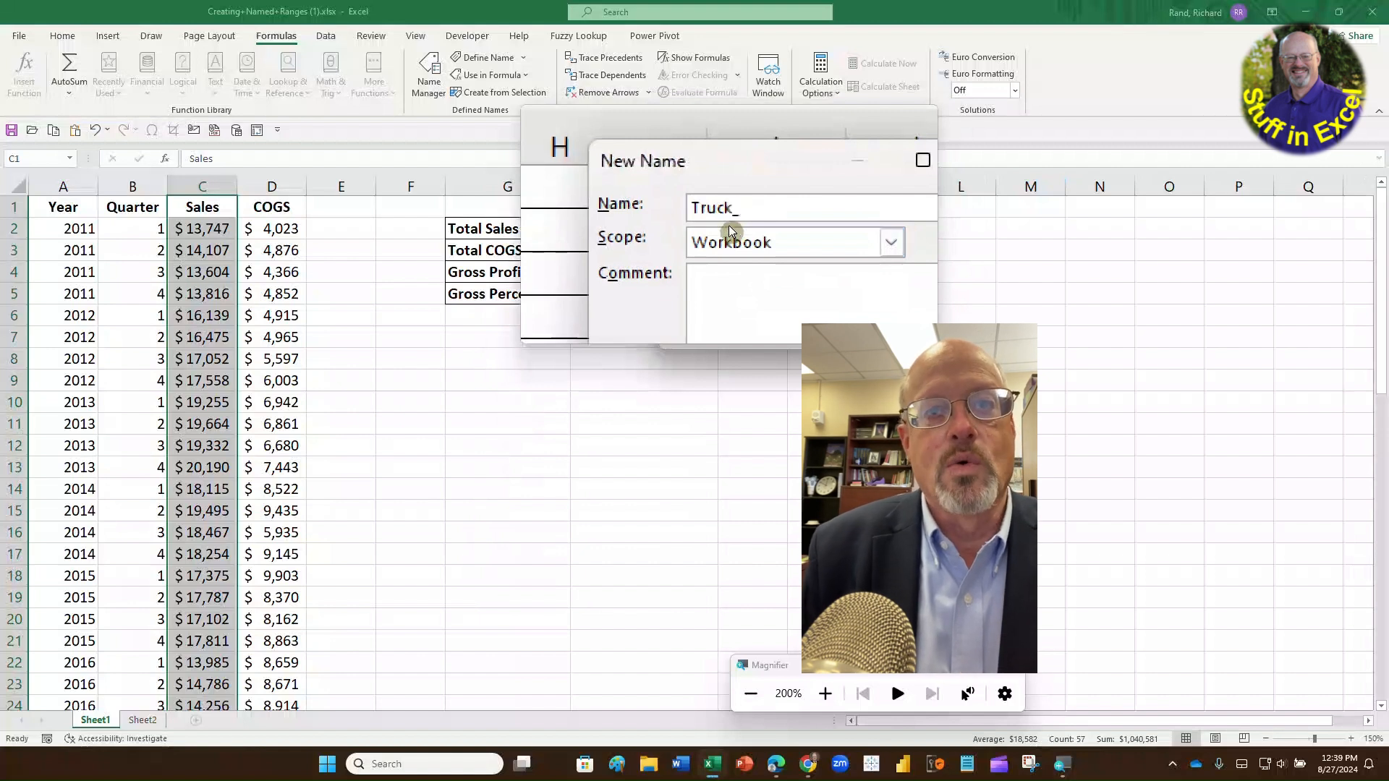
# Step: Name the range C1:C57 Truck_Sales and close the Name Manager
pyautogui.write('Truck_Sales')
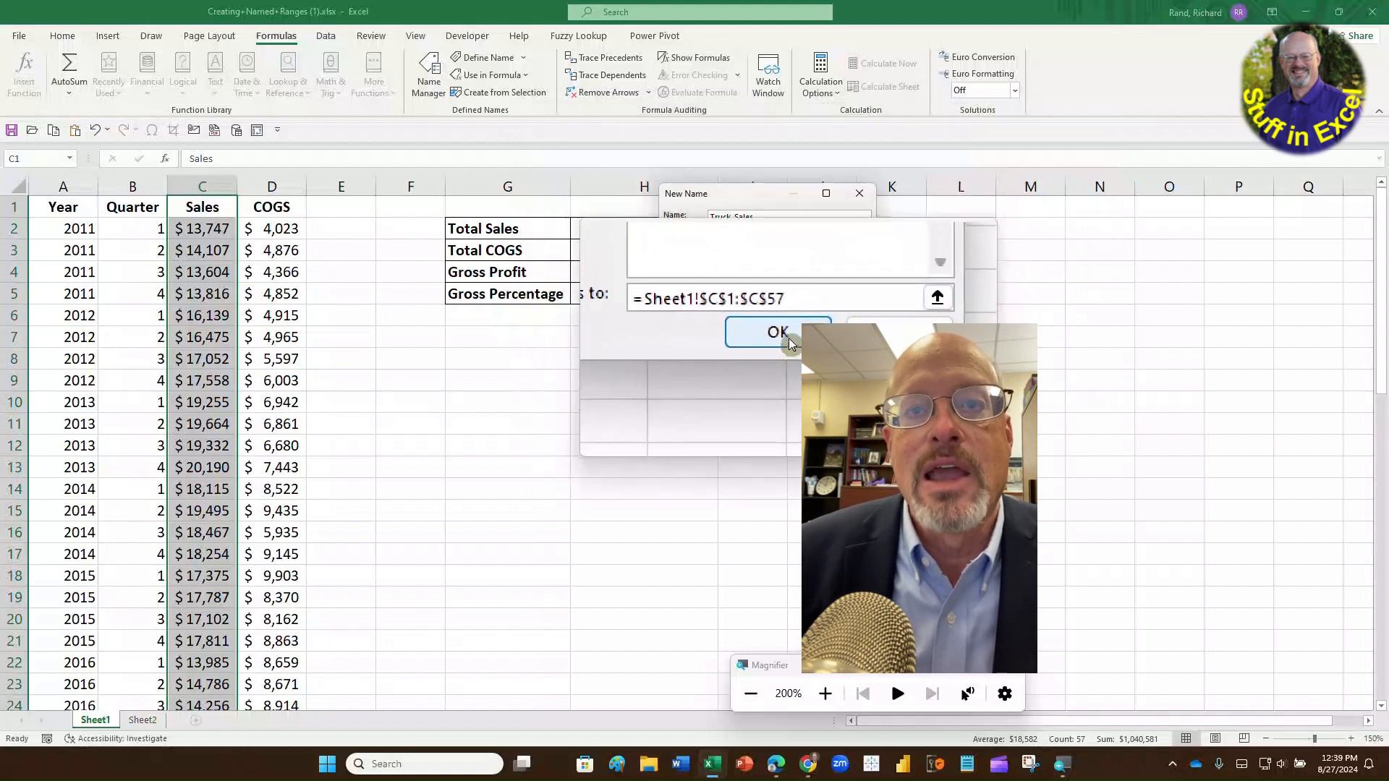
pyautogui.click(789, 338)
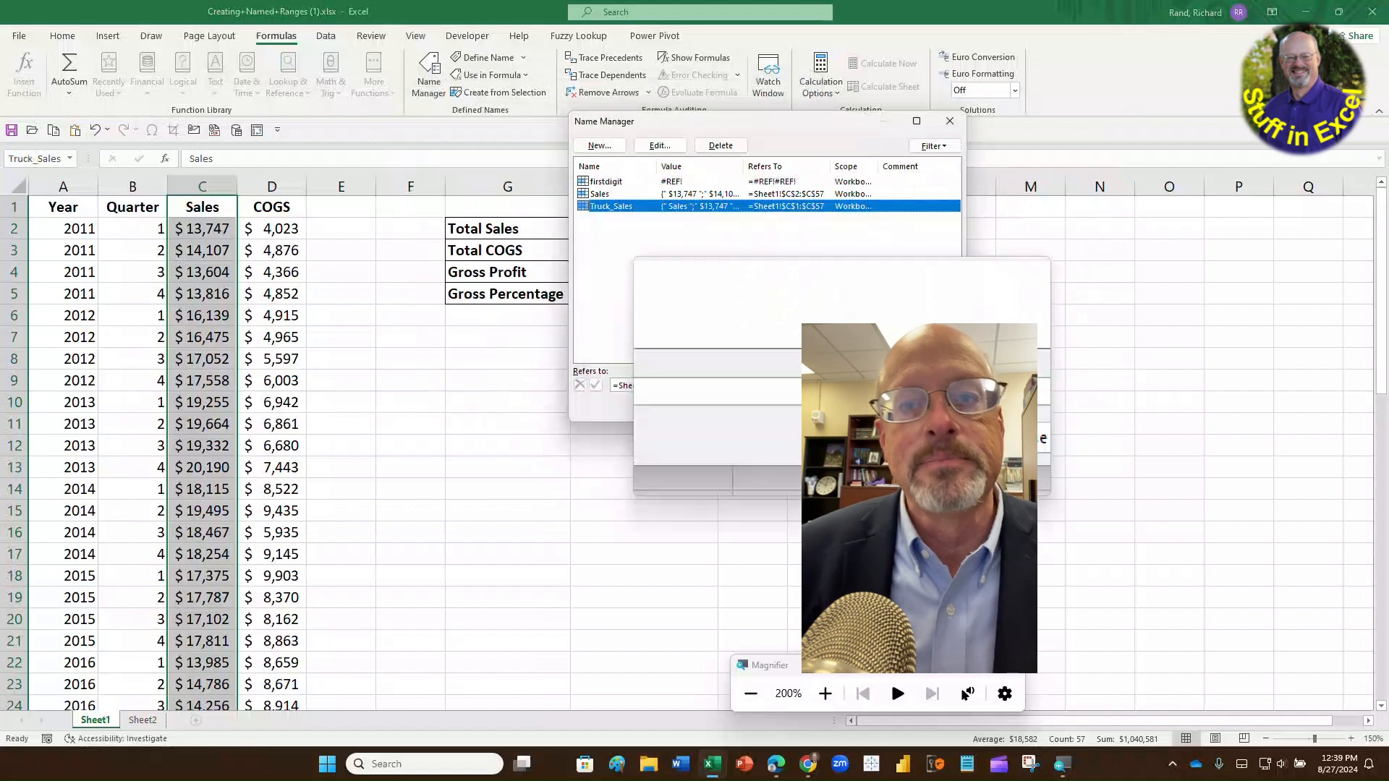
pyautogui.click(932, 408)
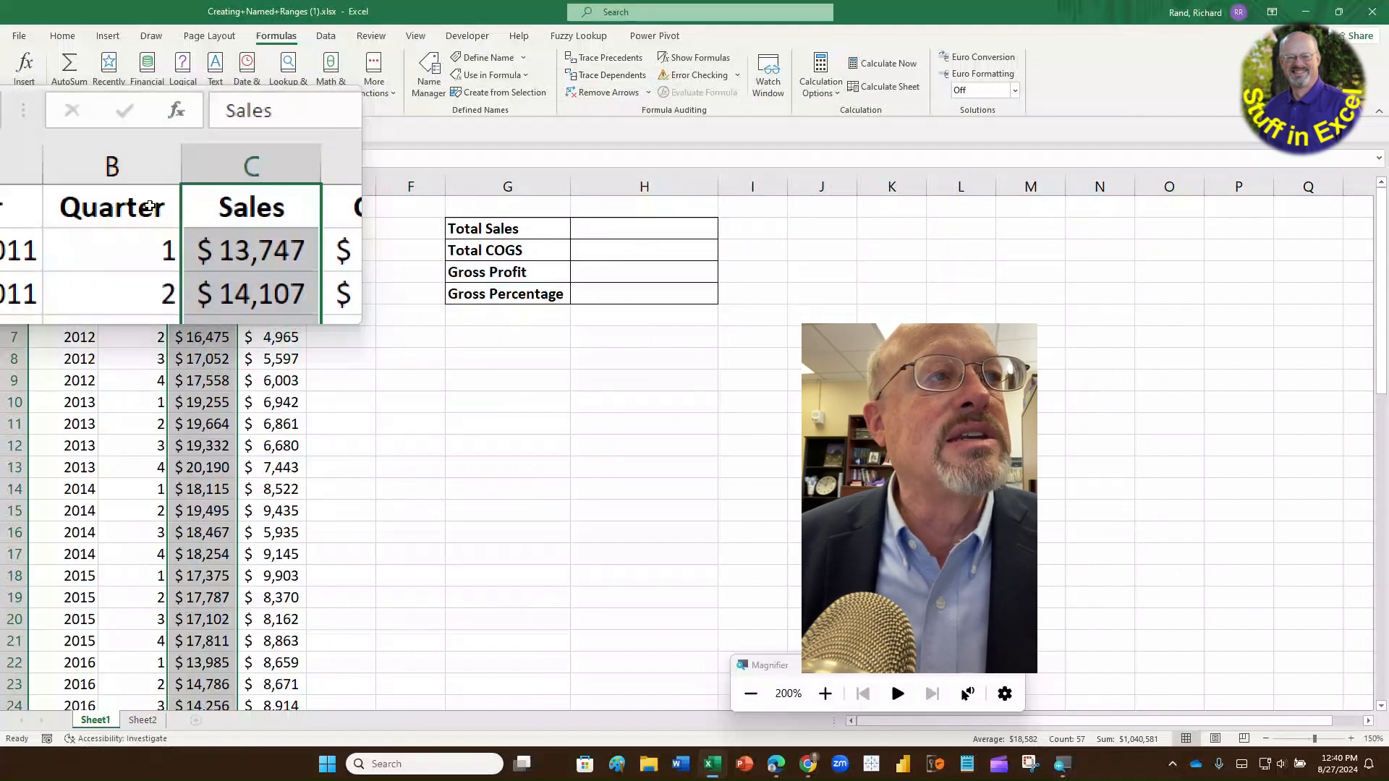
# Step: Create range names for the whole table A1:D57 from its column headings and display the list of defined names
pyautogui.click(73, 209)
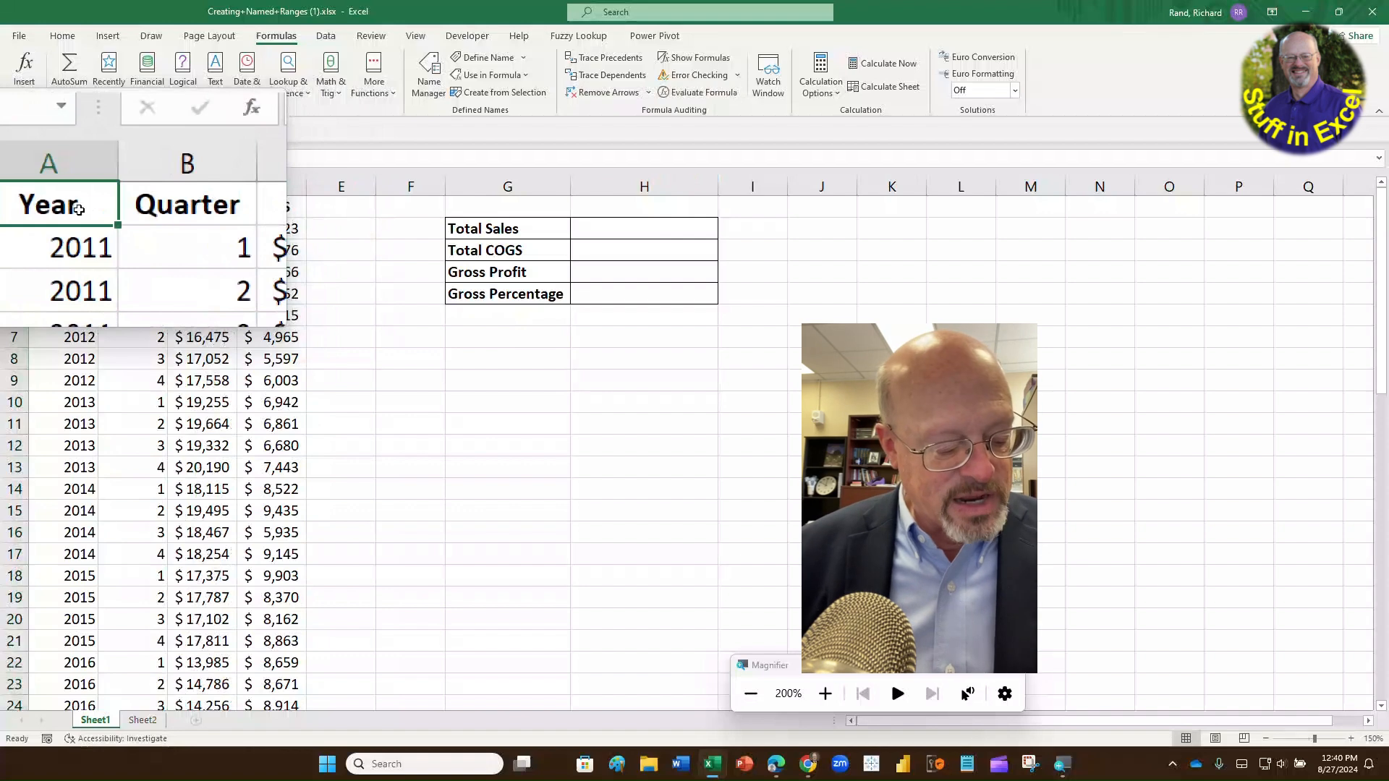
pyautogui.hotkey('ctrl', 'shift', 'Down')
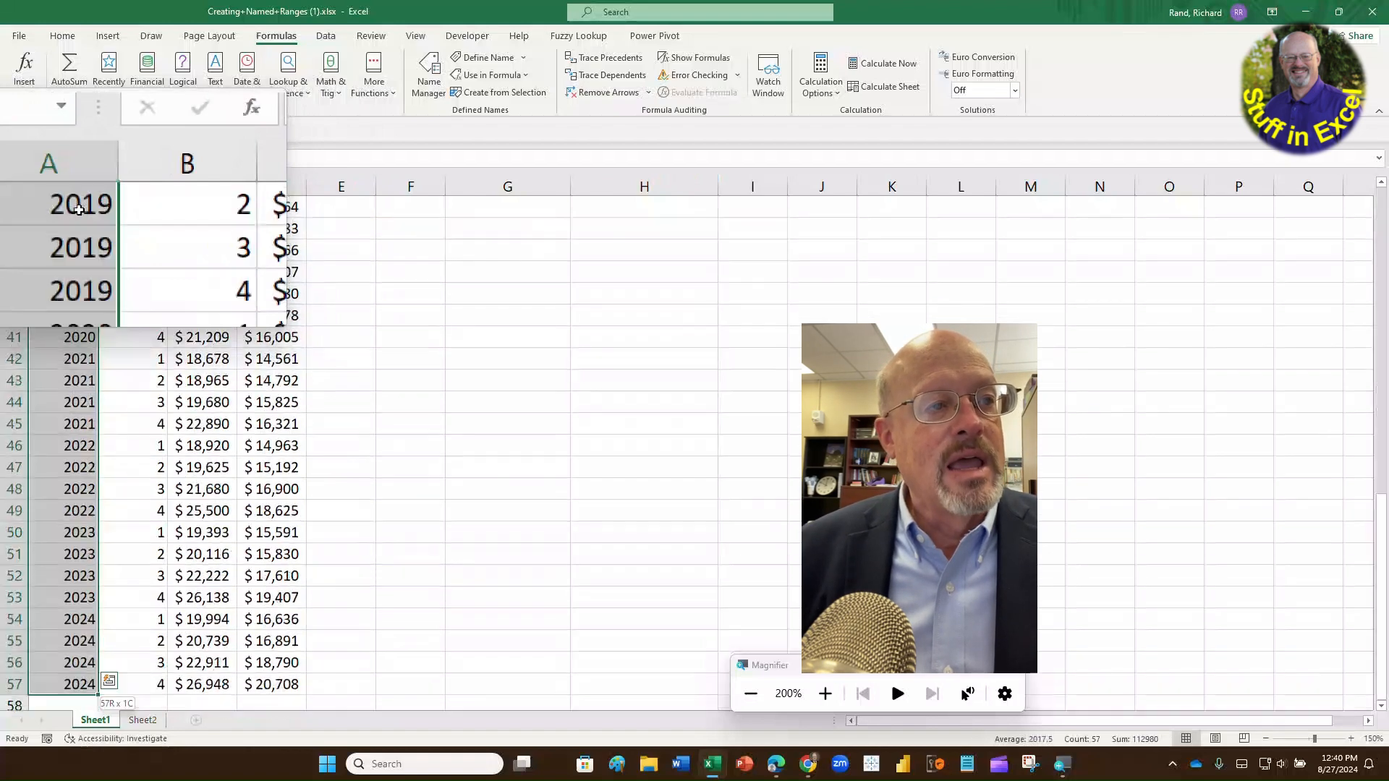
pyautogui.hotkey('ctrl', 'shift', 'Right')
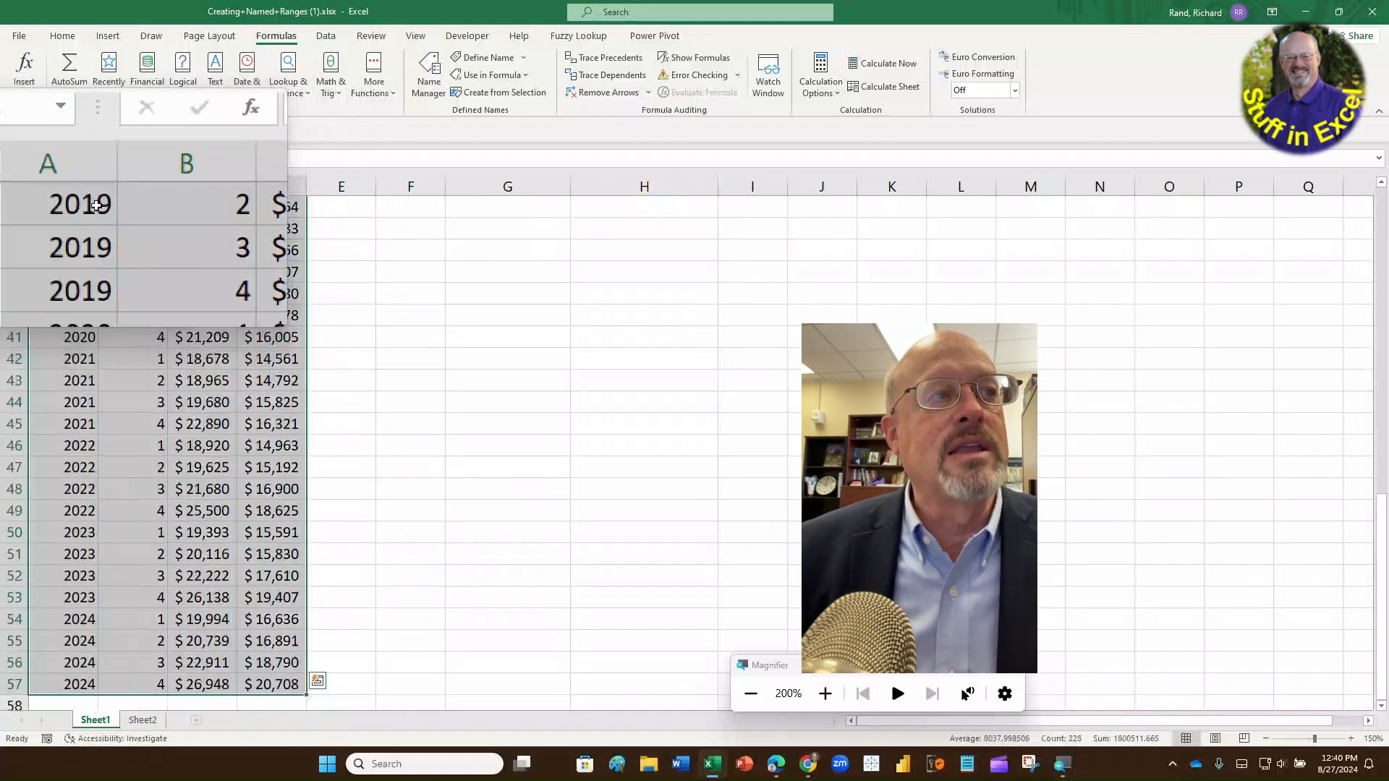
pyautogui.scroll(12, 141, 270)
pyautogui.scroll(1, 141, 269)
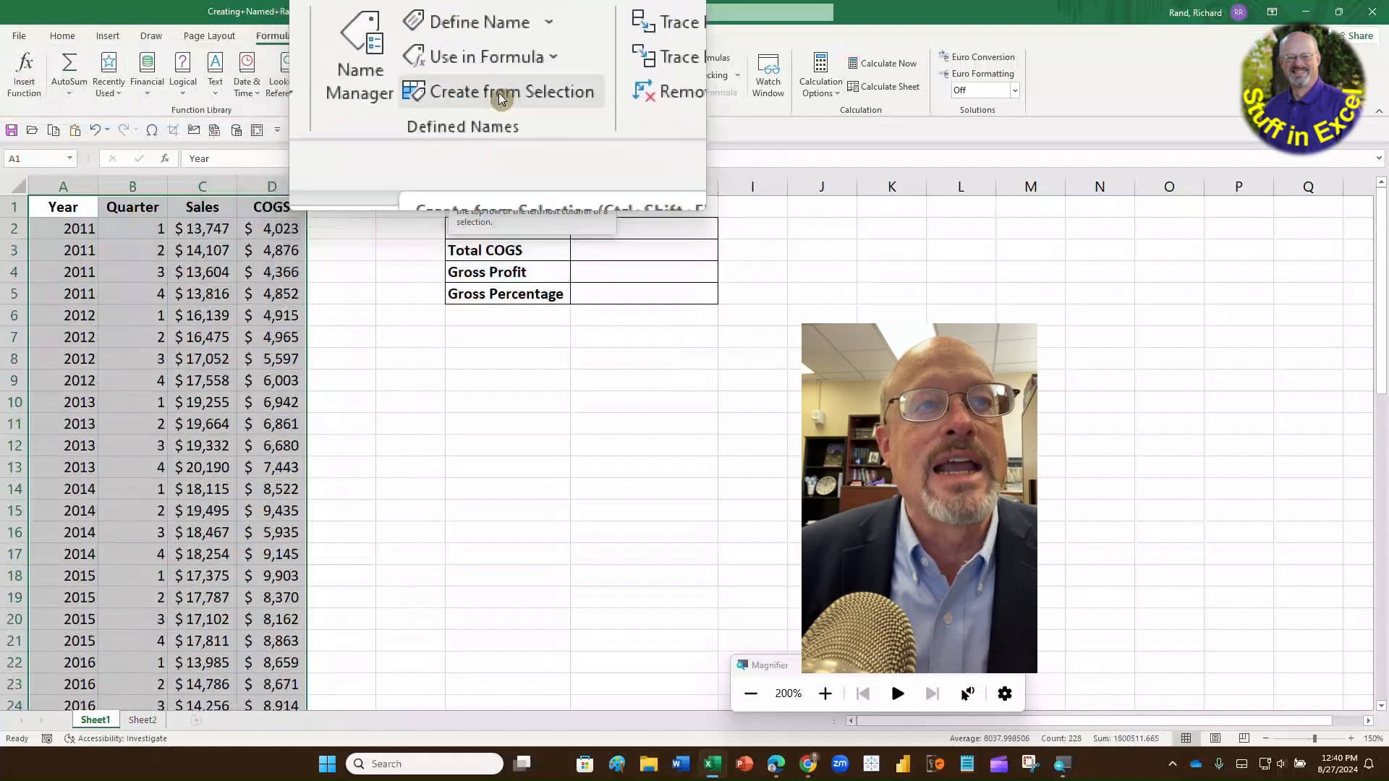
pyautogui.click(499, 94)
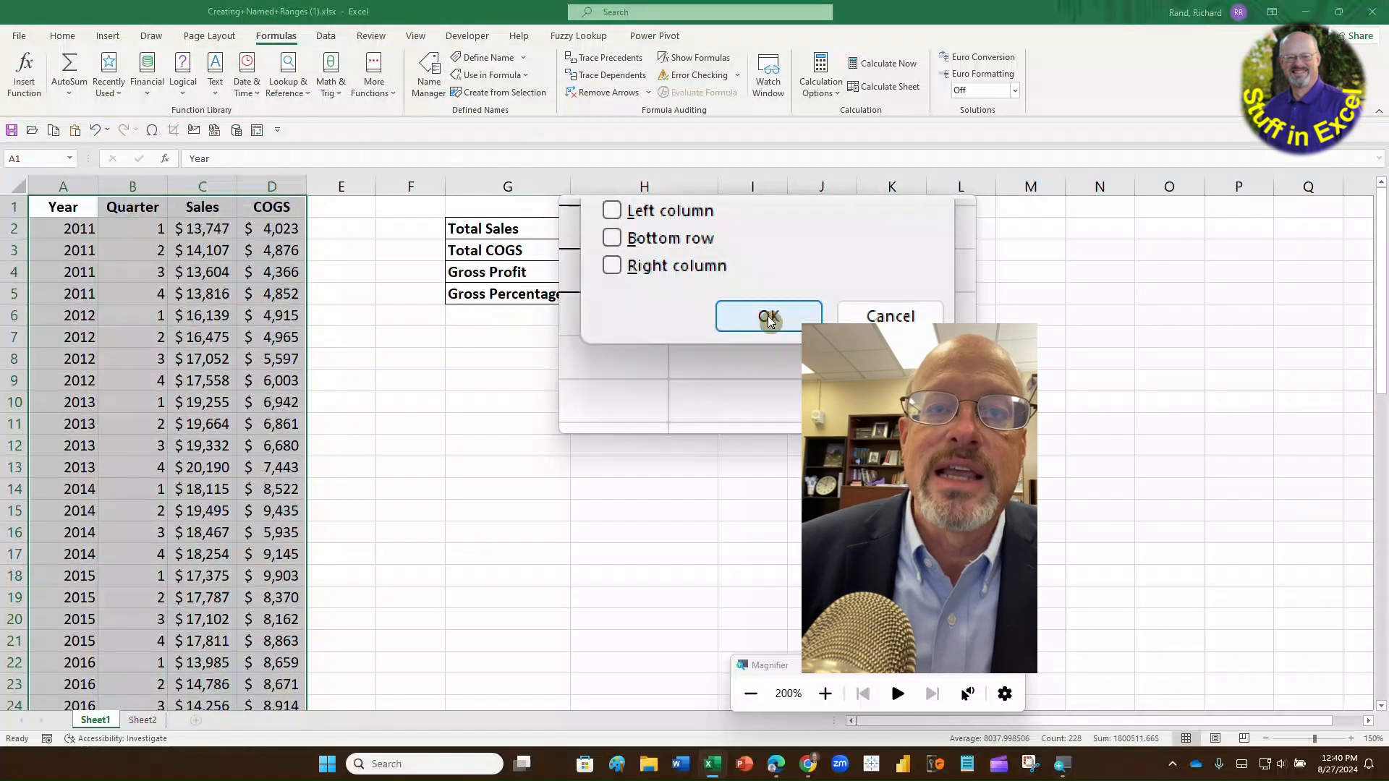
pyautogui.click(769, 322)
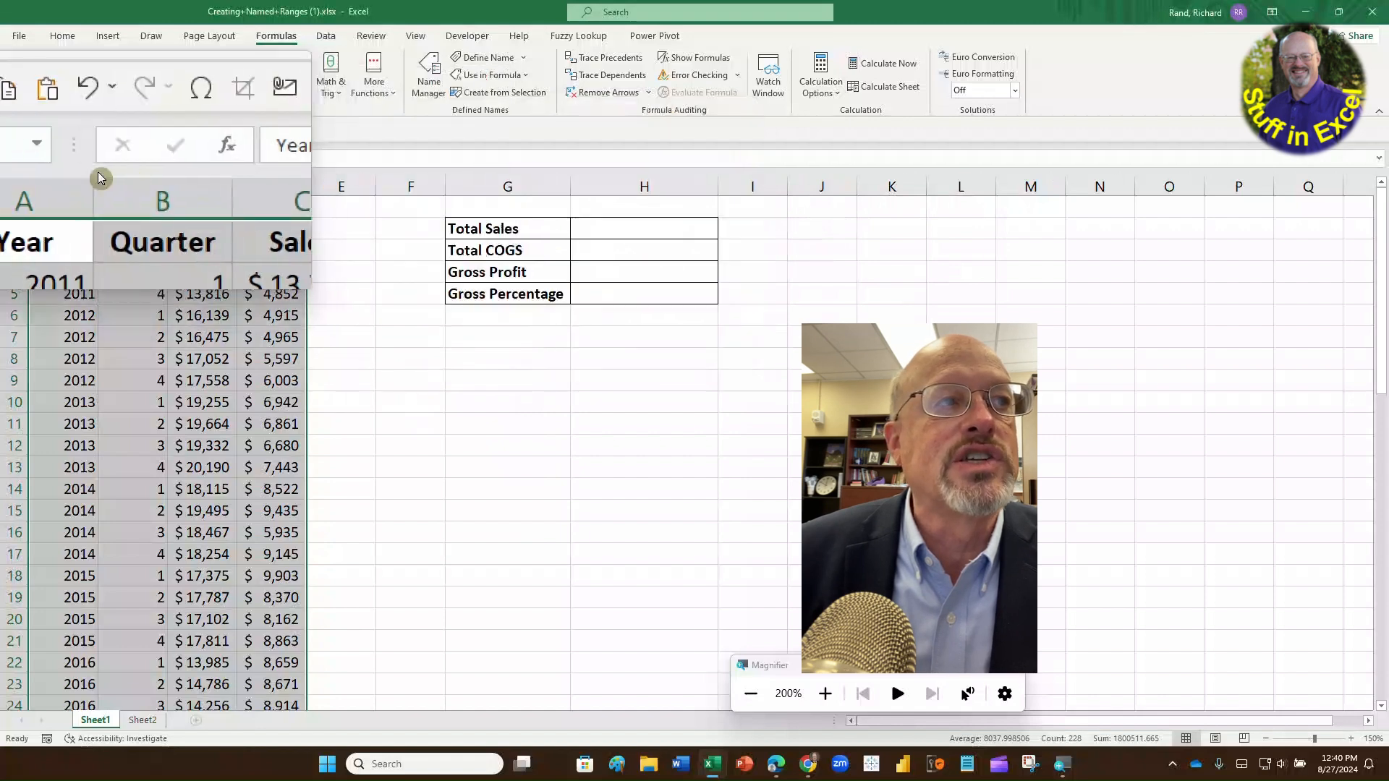
pyautogui.click(67, 159)
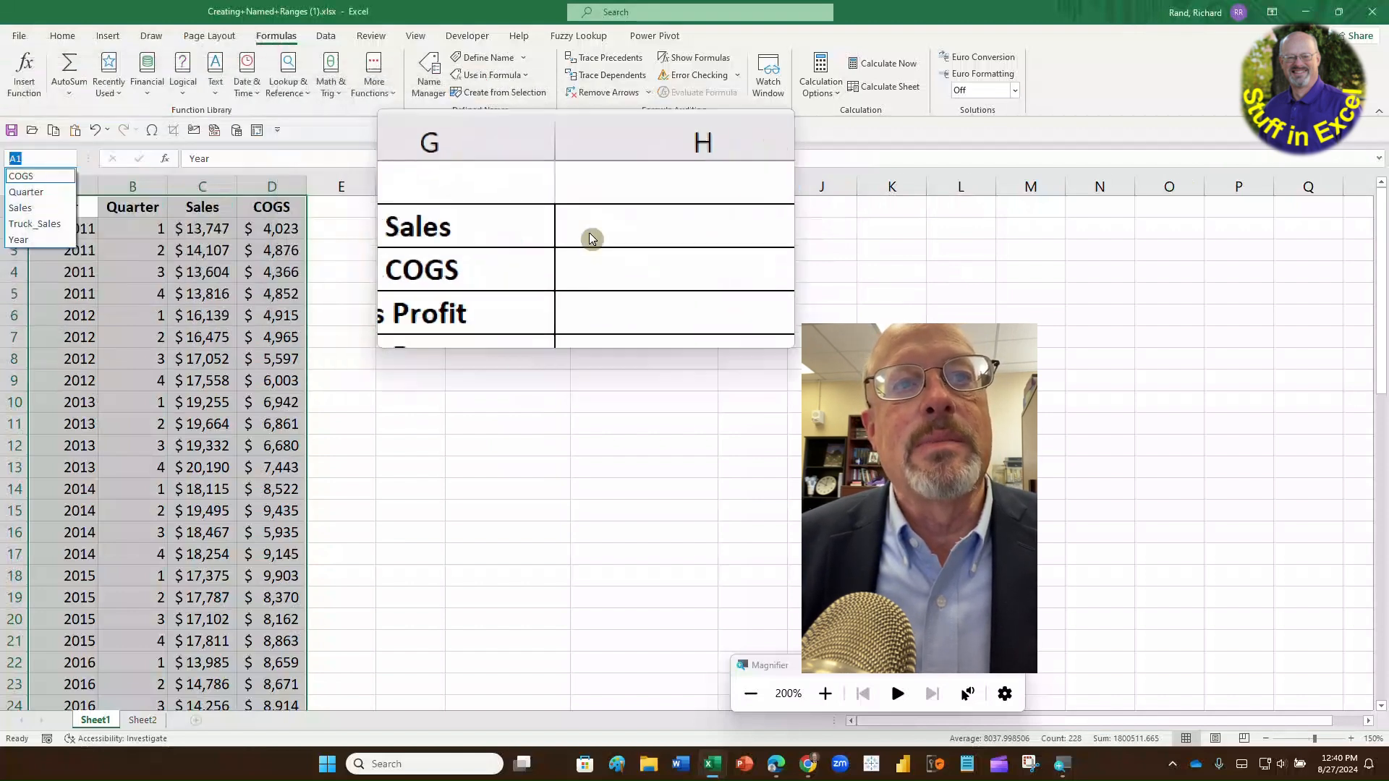
# Step: Calculate Total Sales in H2 with a SUM formula that uses the named range Truck_Sales
pyautogui.click(591, 236)
pyautogui.click(590, 234)
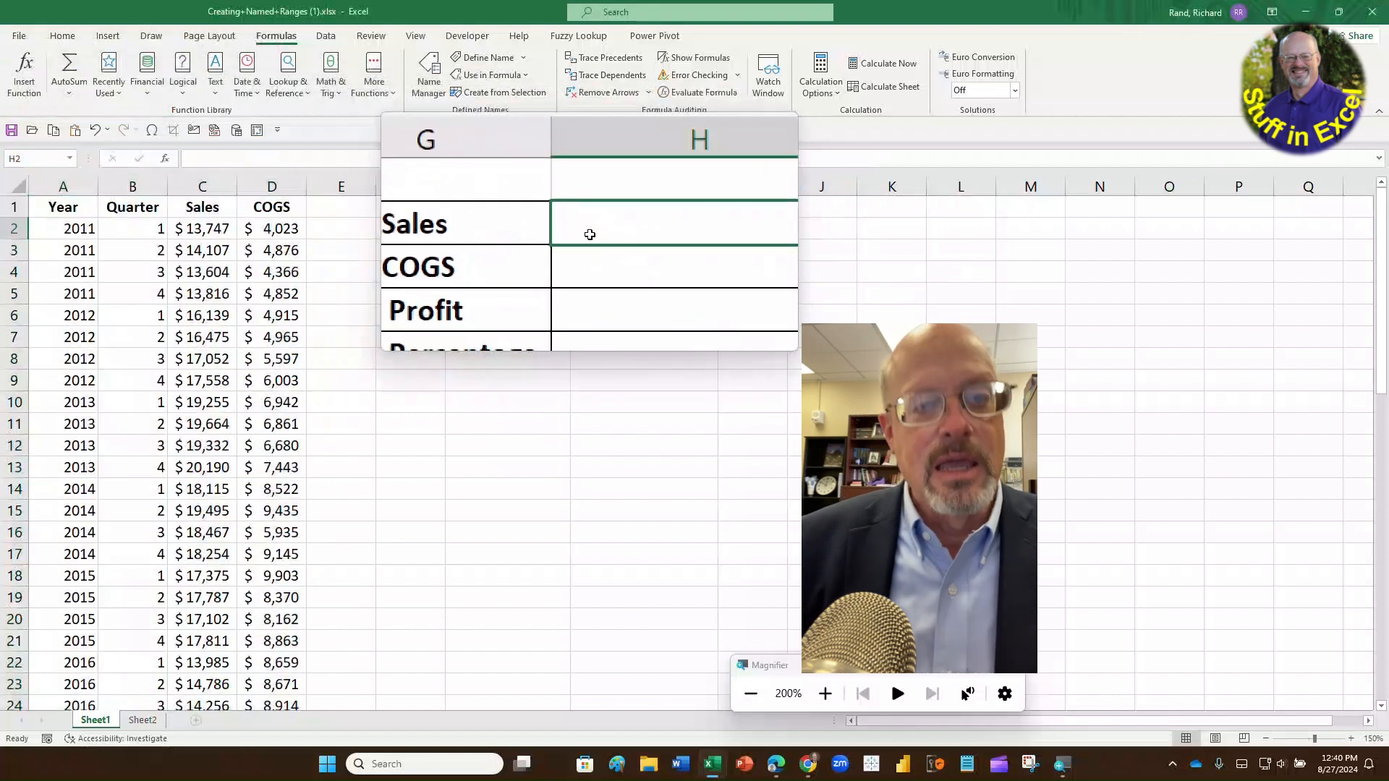
pyautogui.write('=sum')
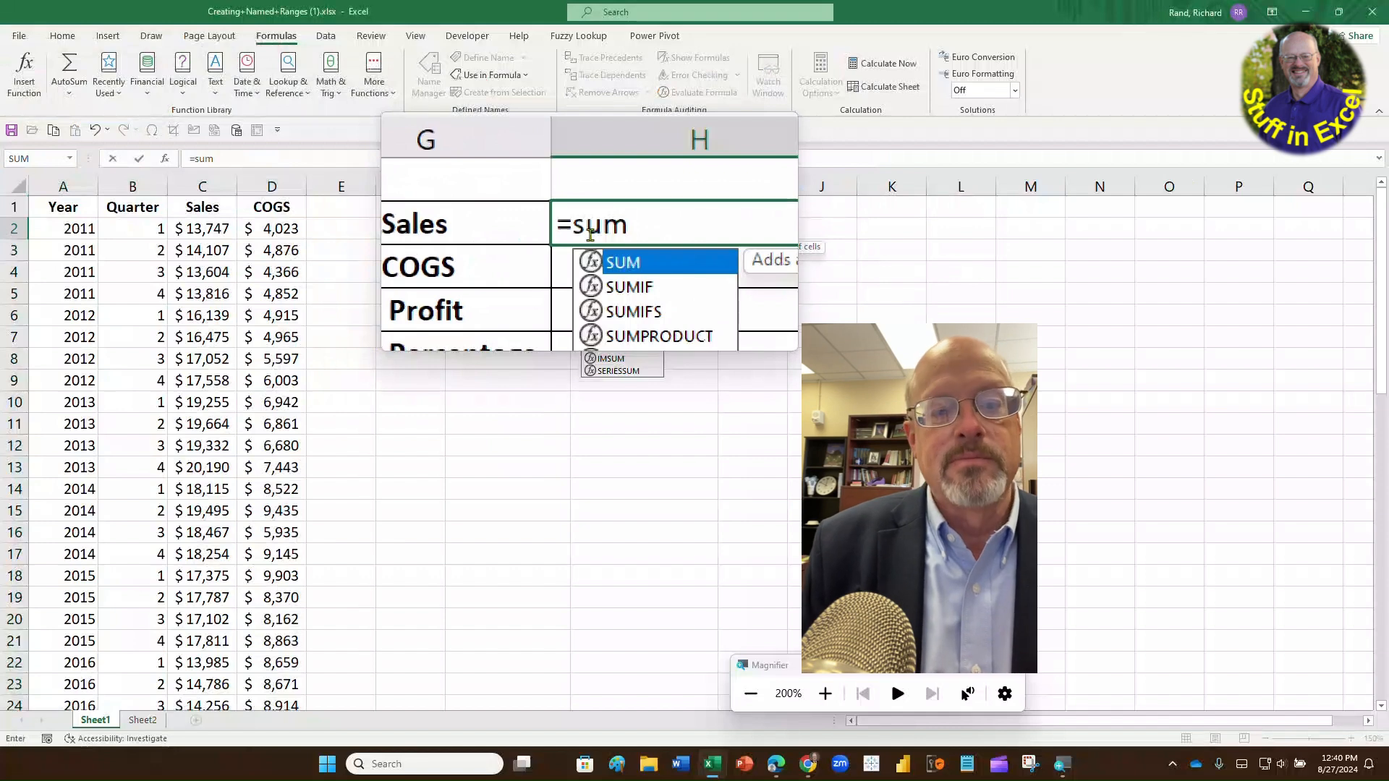
pyautogui.write('(Truck')
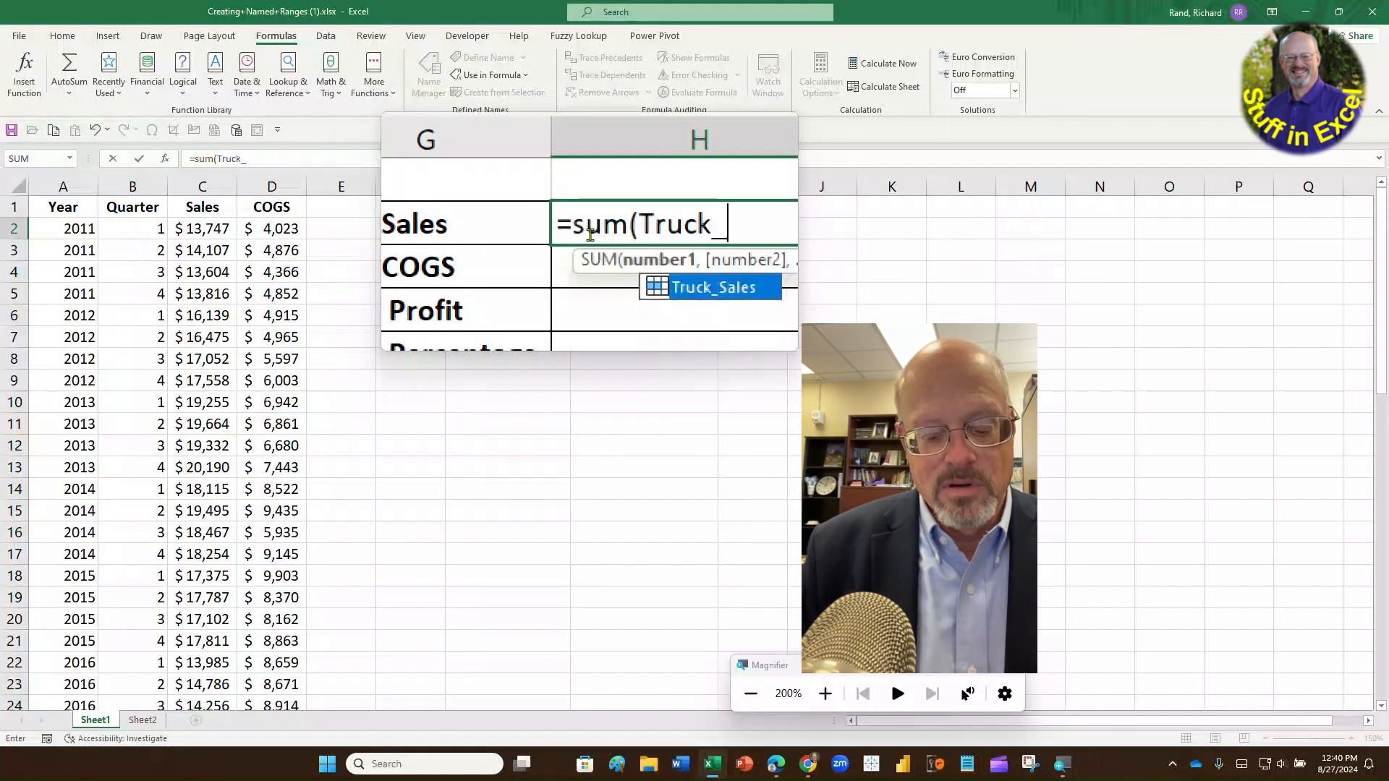
pyautogui.write('_Sales')
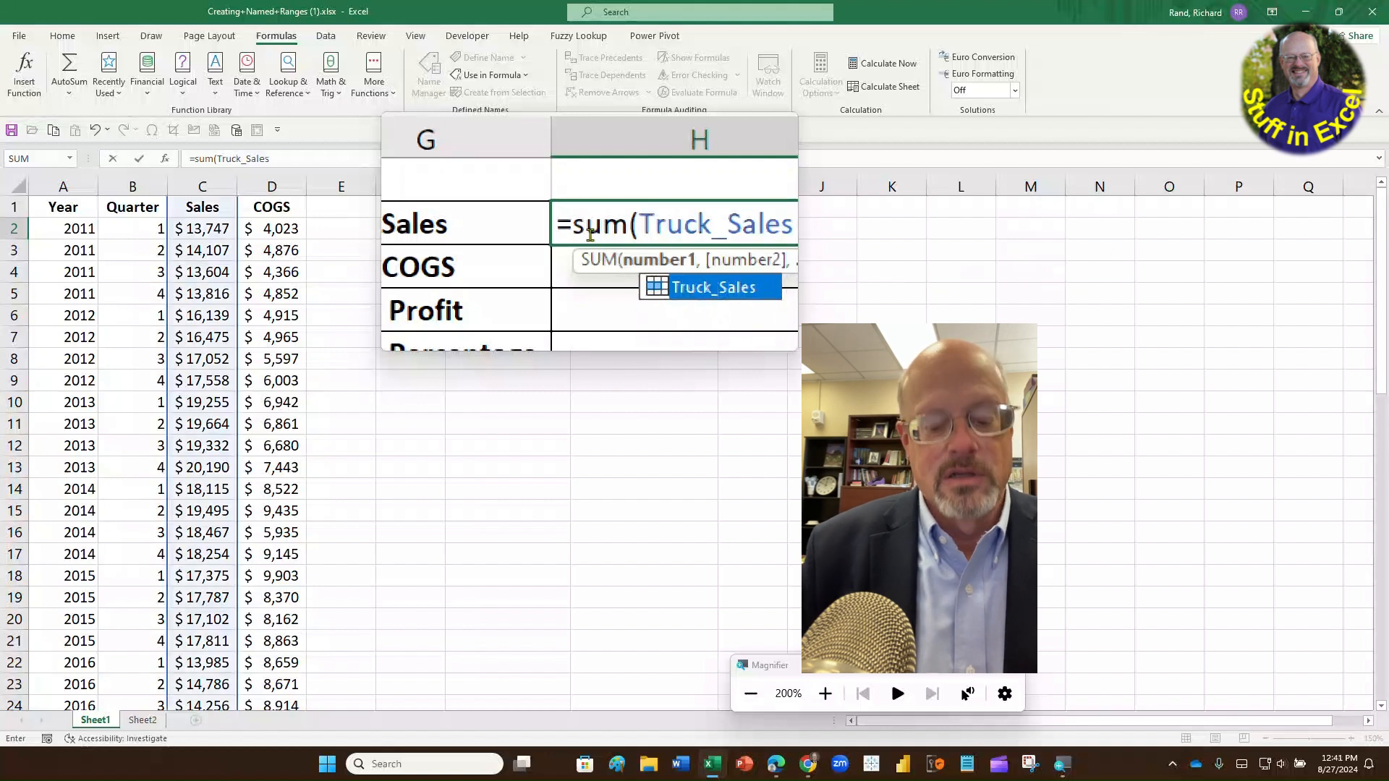
pyautogui.write(')')
pyautogui.press('Return')
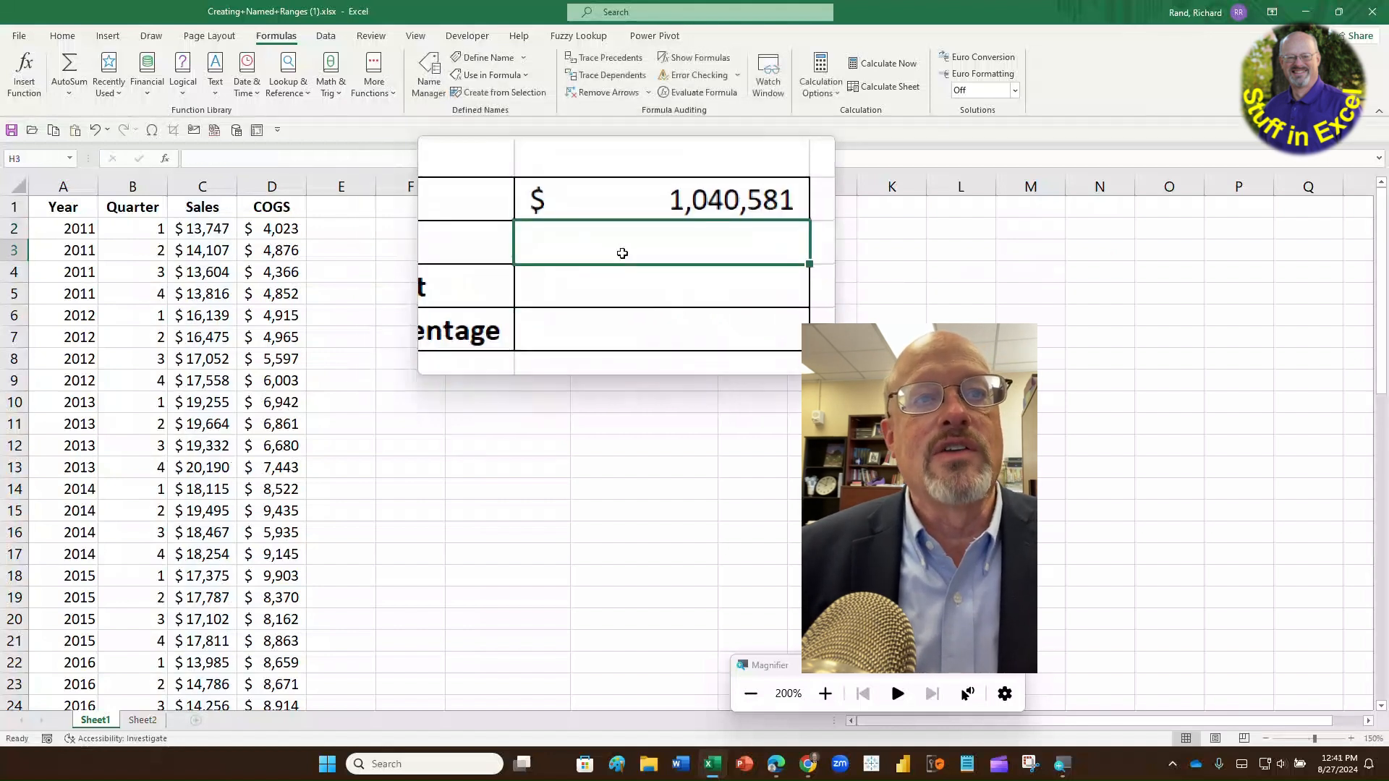
# Step: Calculate Total COGS in H3 with a SUM formula that uses the named range COGS
pyautogui.write('=')
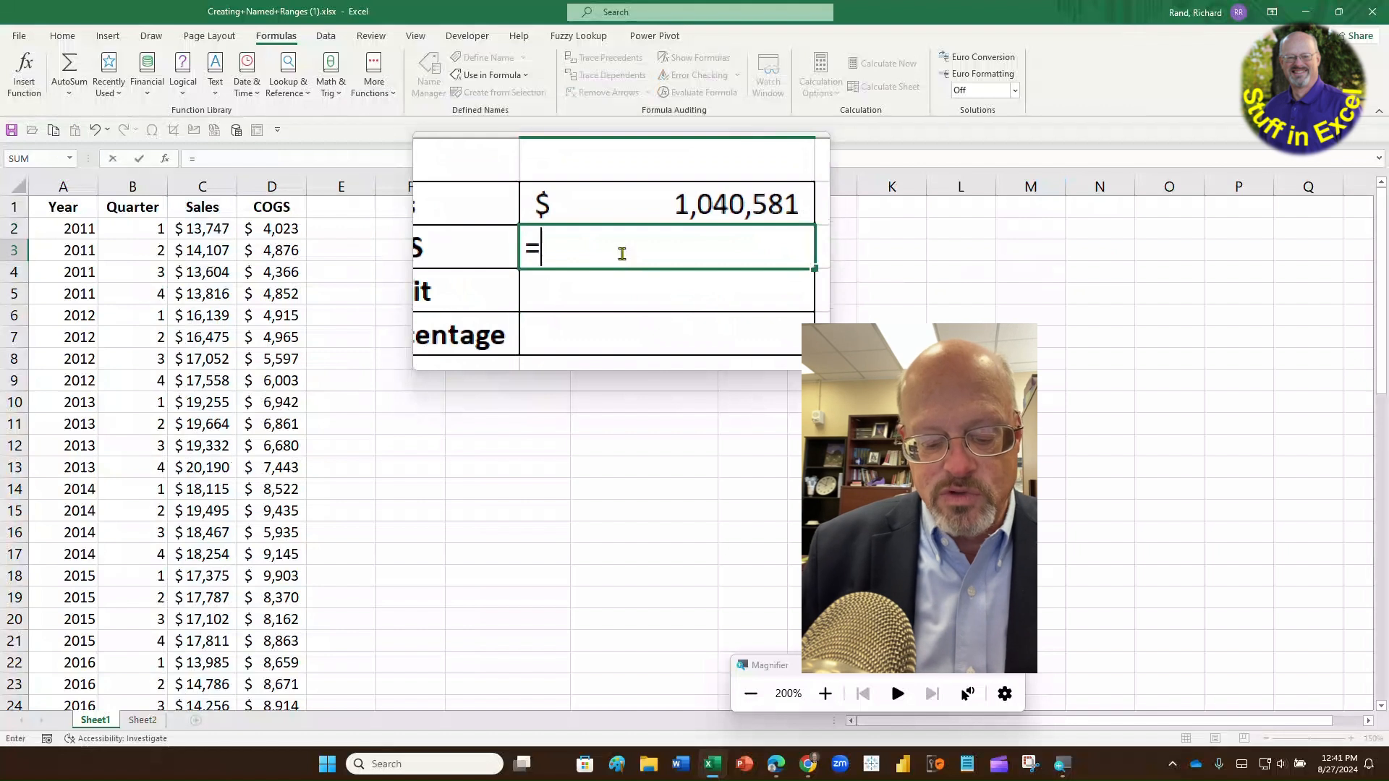
pyautogui.write('sum(COG')
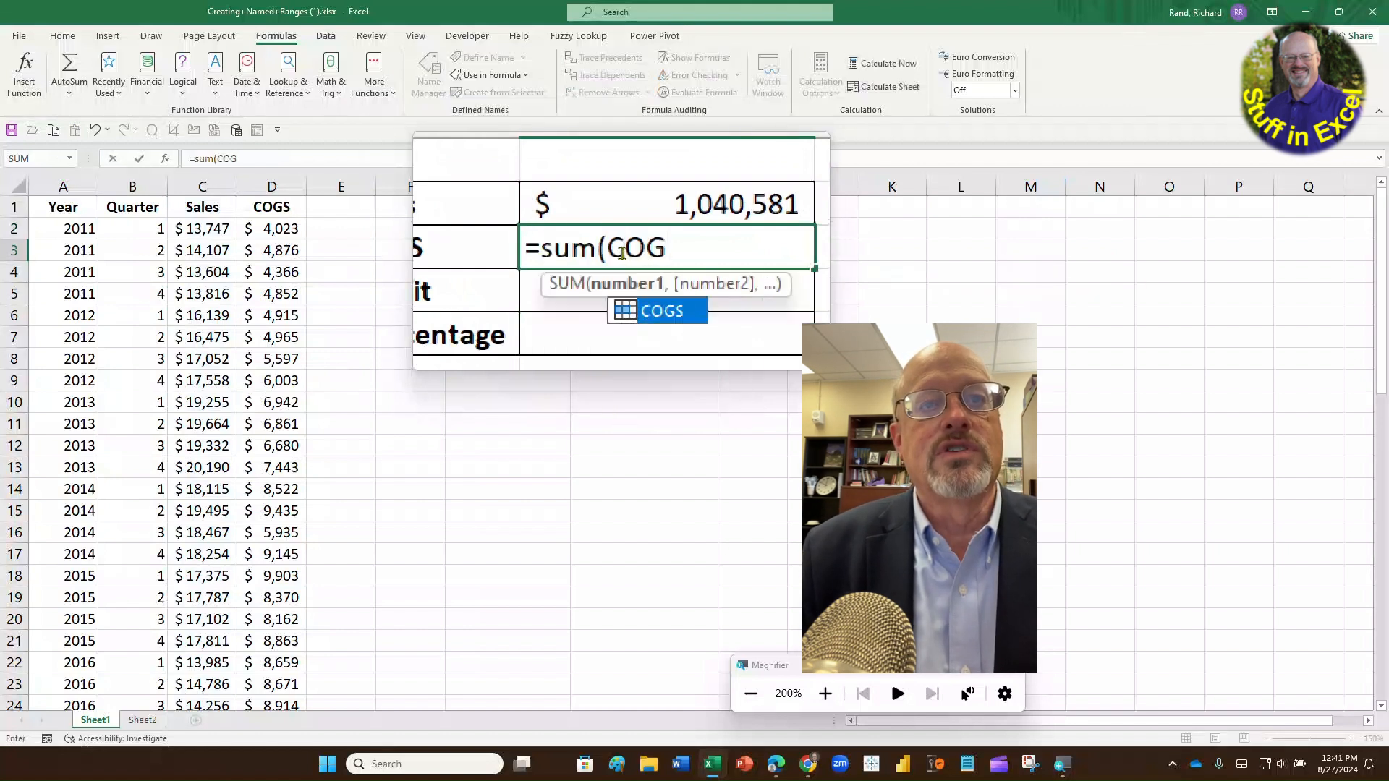
pyautogui.write('S')
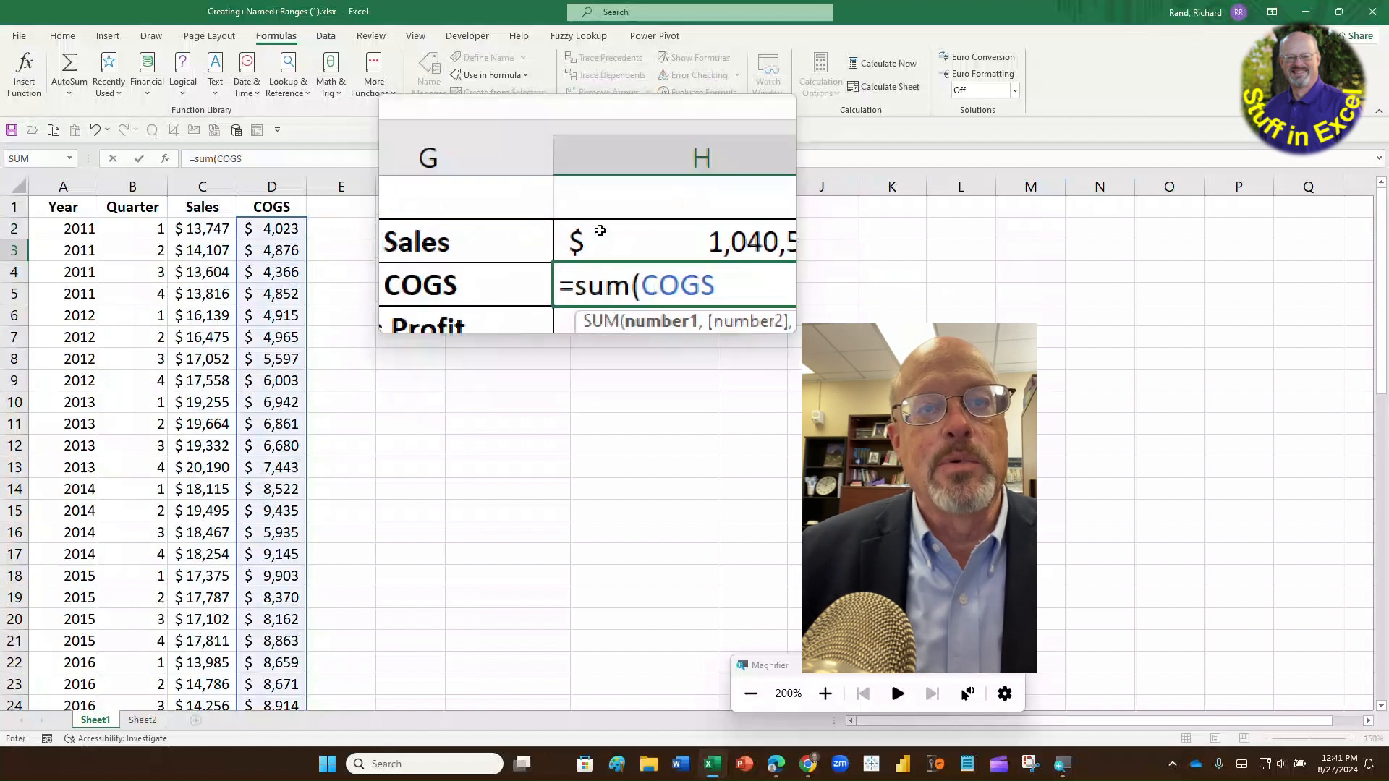
pyautogui.doubleClick(632, 284)
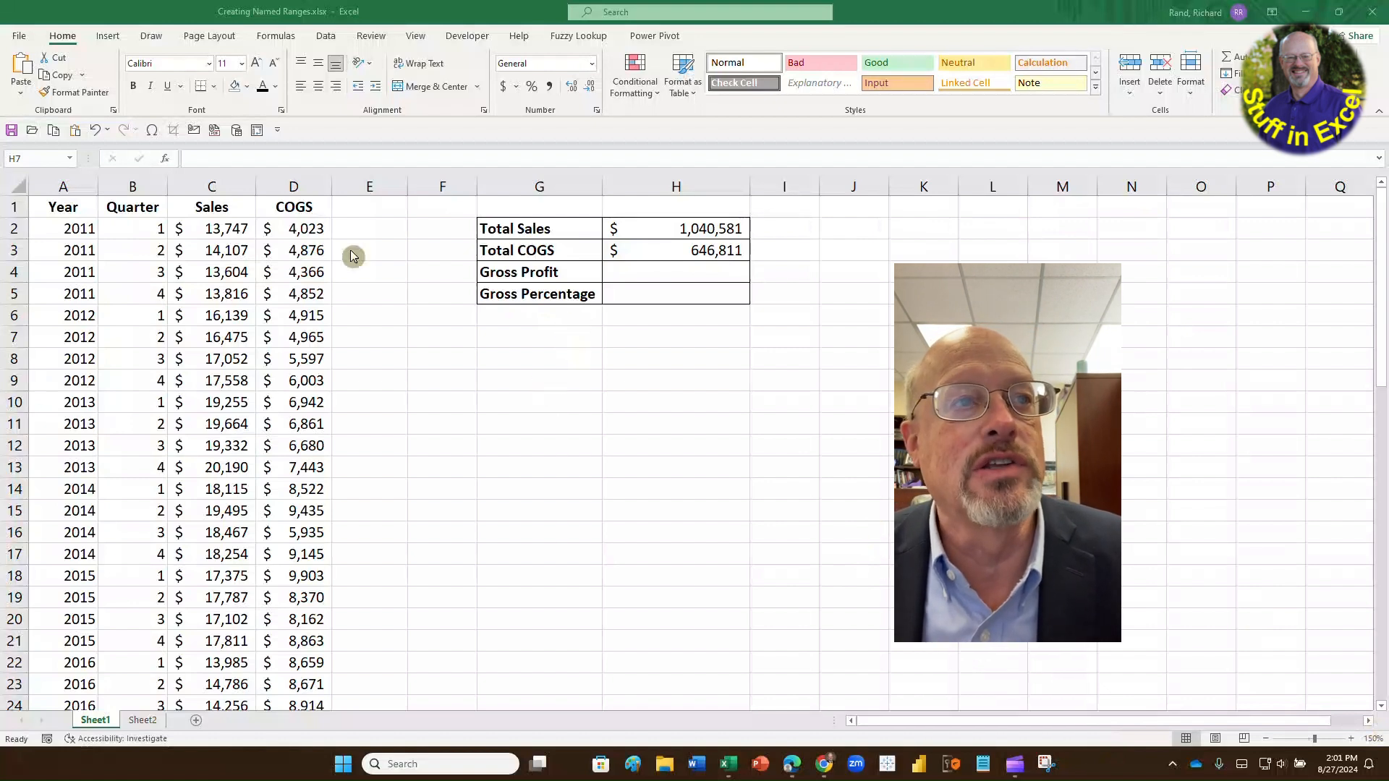
# Step: Add the column heading Gross Profit in E1, next to the COGS column
pyautogui.click(363, 209)
pyautogui.write('Gross Profit')
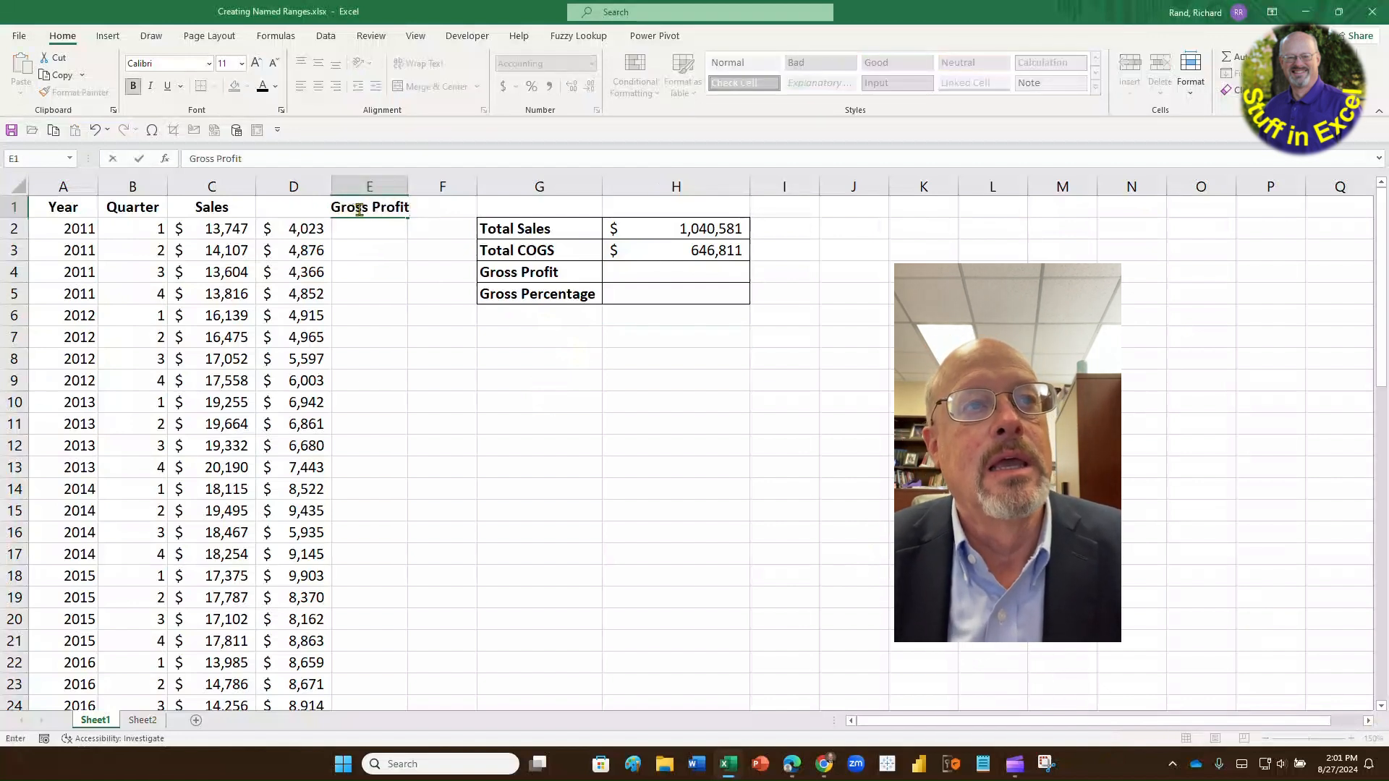
pyautogui.press('Return')
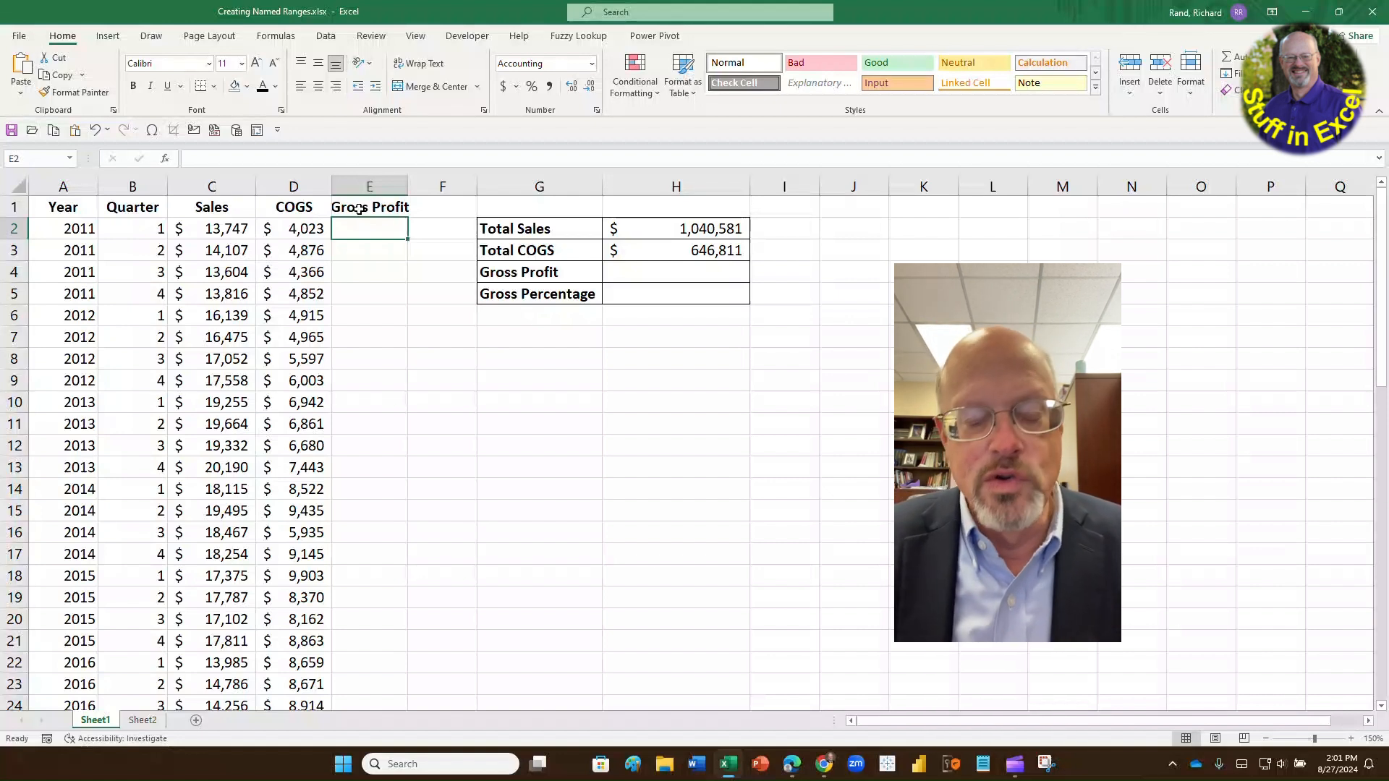
# Step: Calculate the first row's gross profit in E2 with the cell-reference formula =C2-D2
pyautogui.write('=')
pyautogui.press('Left')
pyautogui.press('Left')
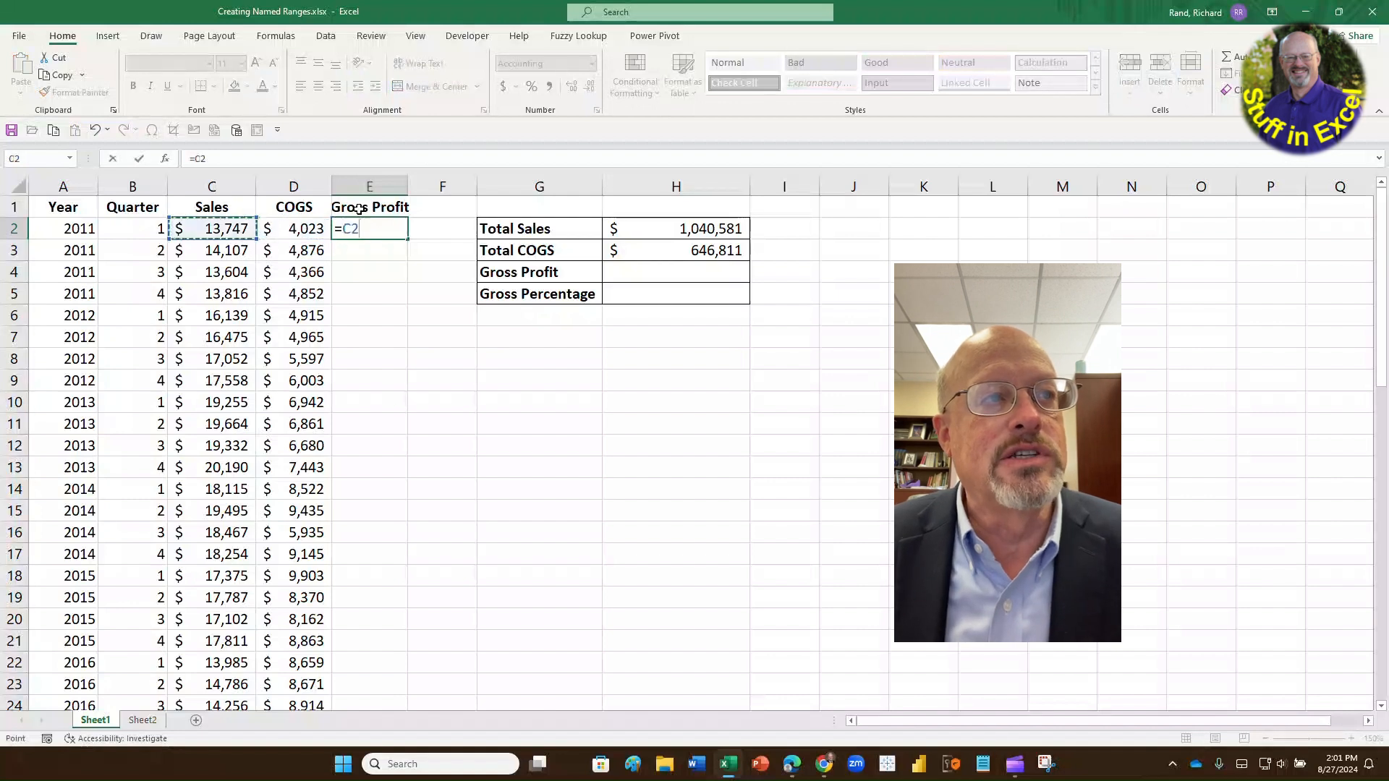
pyautogui.write('-')
pyautogui.press('Left')
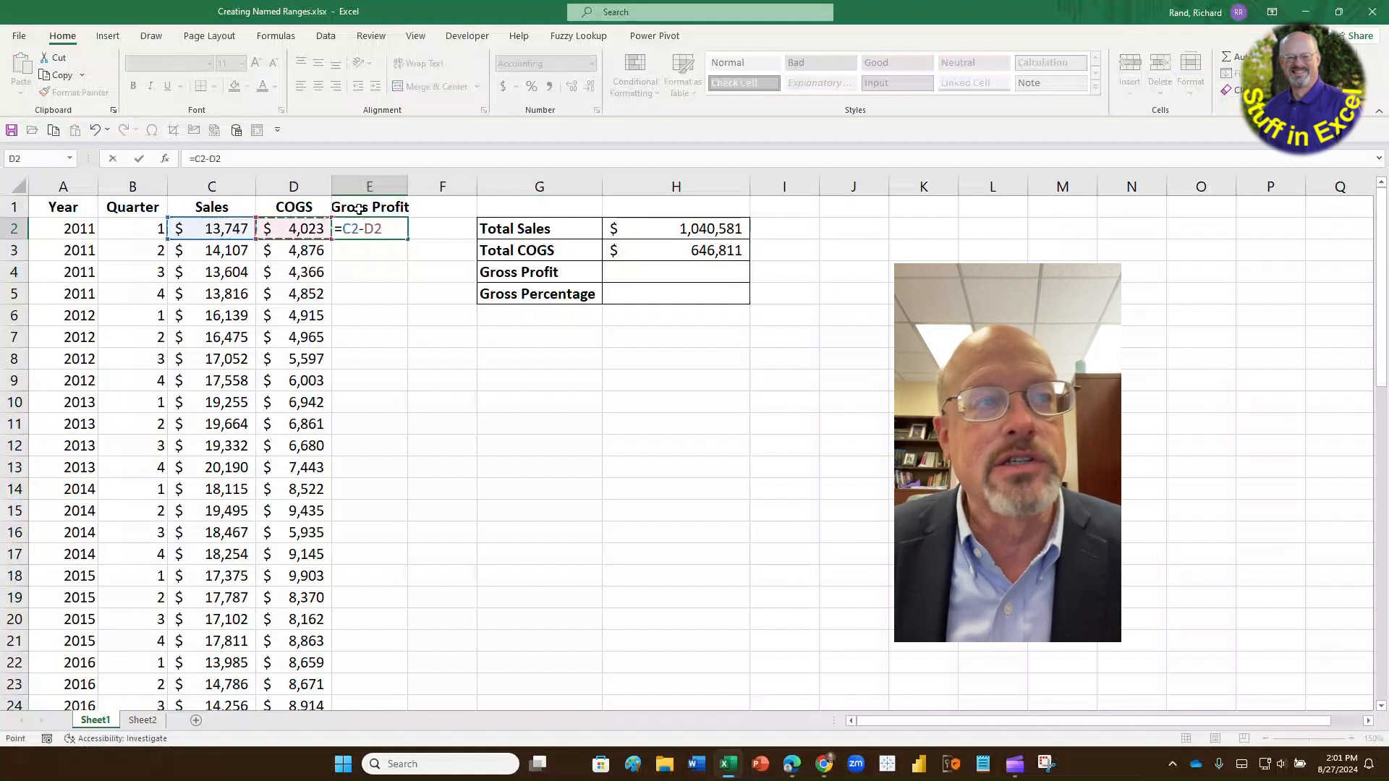
pyautogui.press('Return')
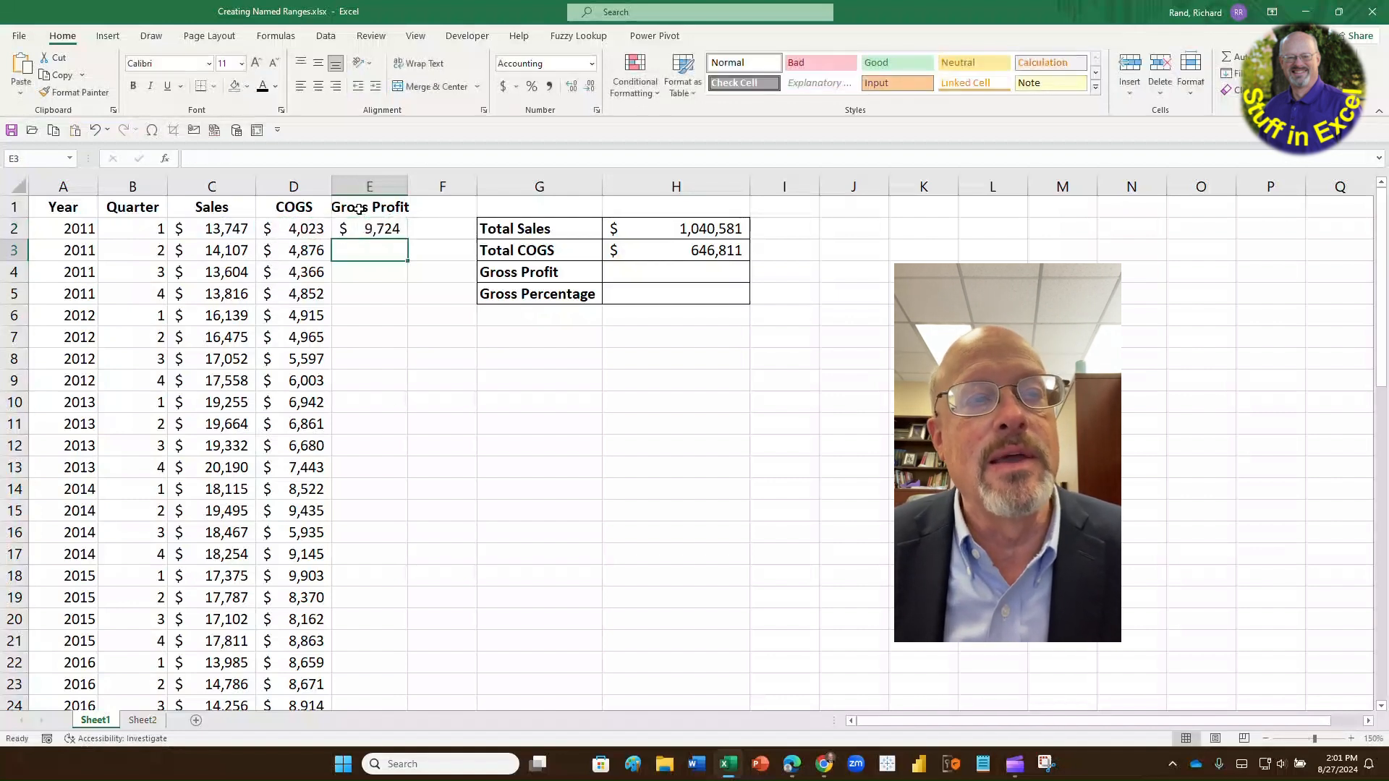
# Step: Replace the formula in E2 with =Sales-COGS, using the named ranges to fill the Gross Profit column
pyautogui.click(366, 226)
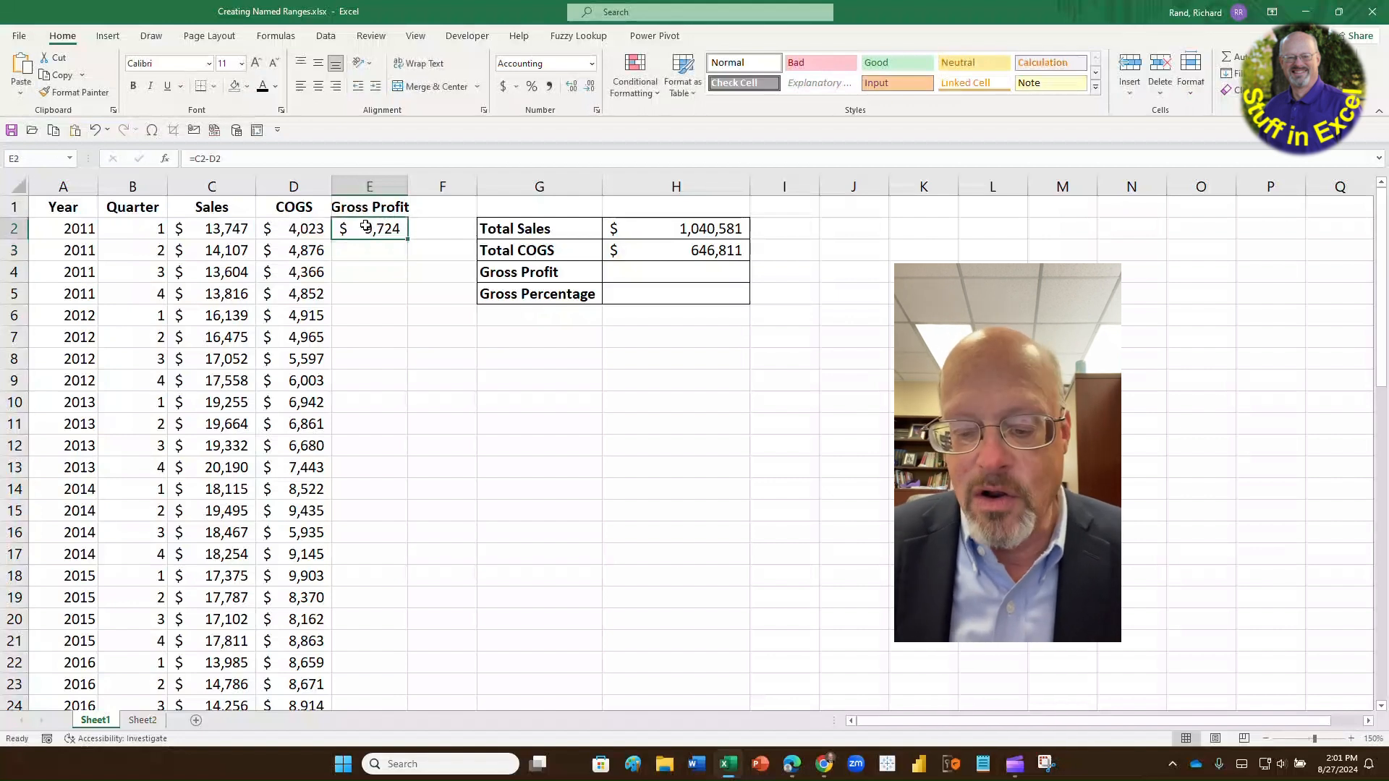
pyautogui.press('Delete')
pyautogui.write('=sales')
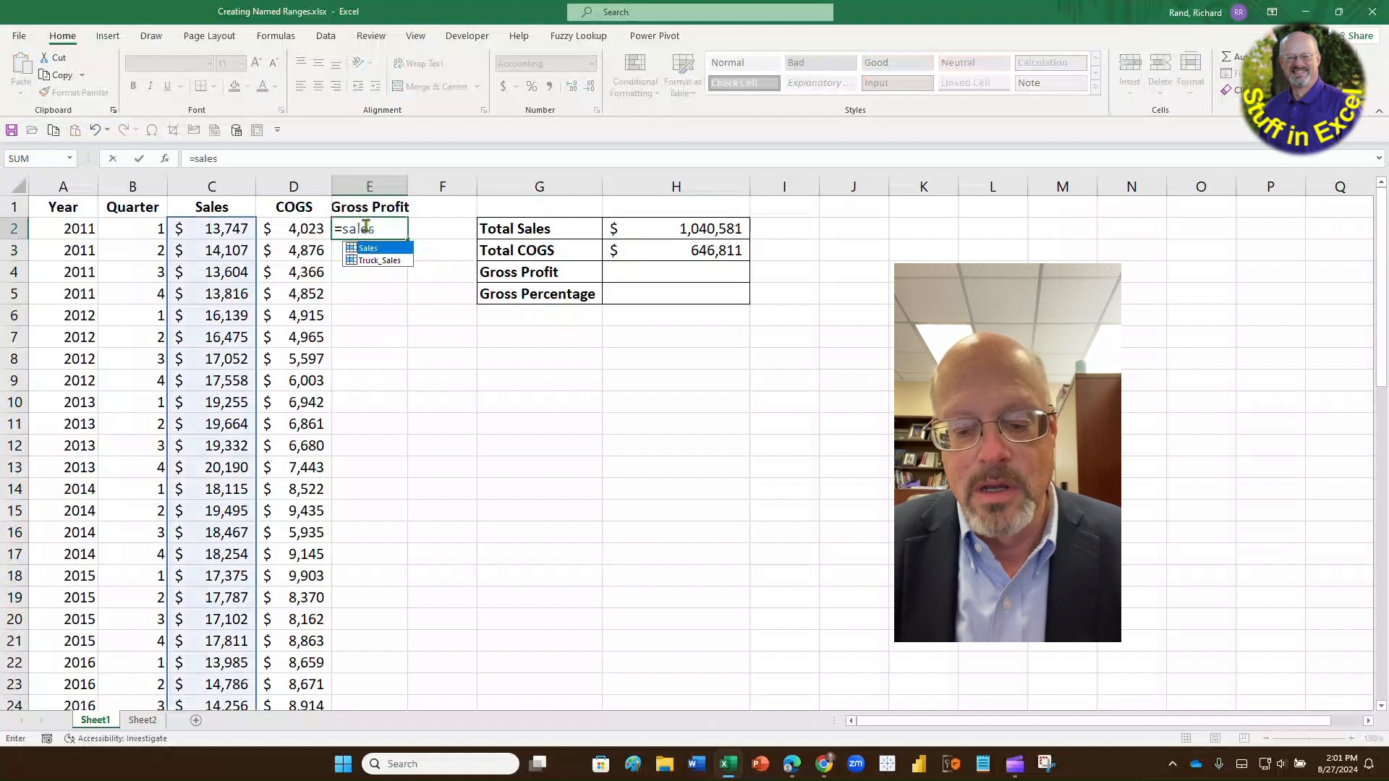
pyautogui.write('-cogs')
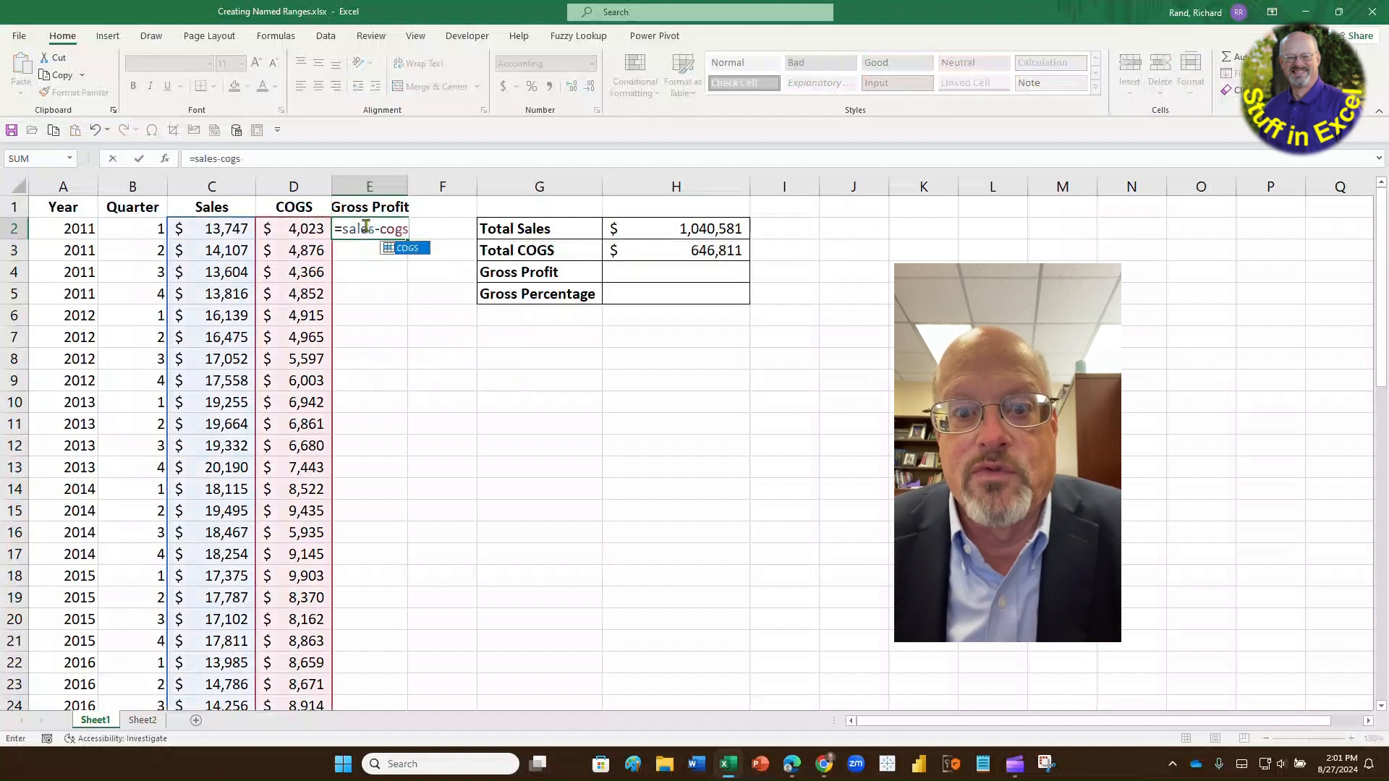
pyautogui.press('Return')
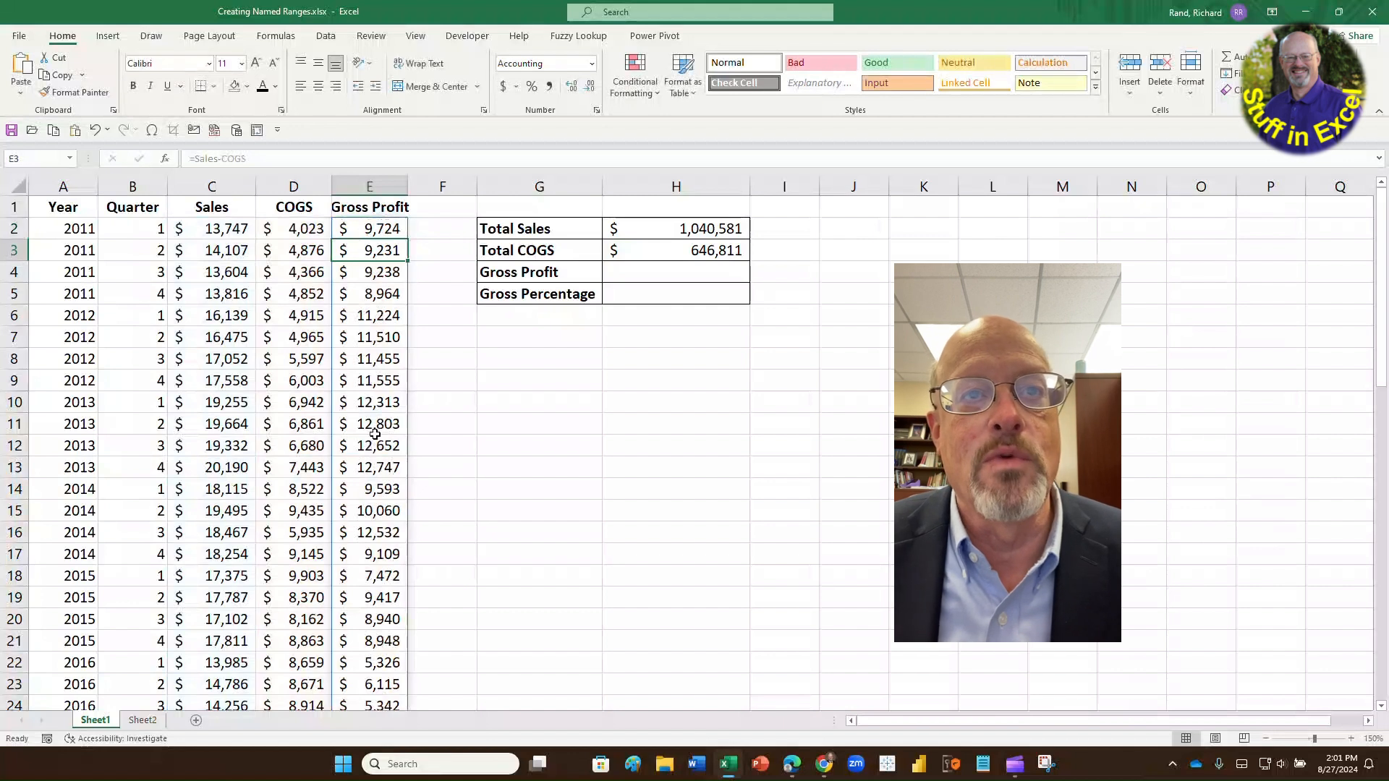
# Step: Calculate the overall Gross Profit in H4 with the named-range formula =SUM(Sales-COGS)
pyautogui.click(655, 277)
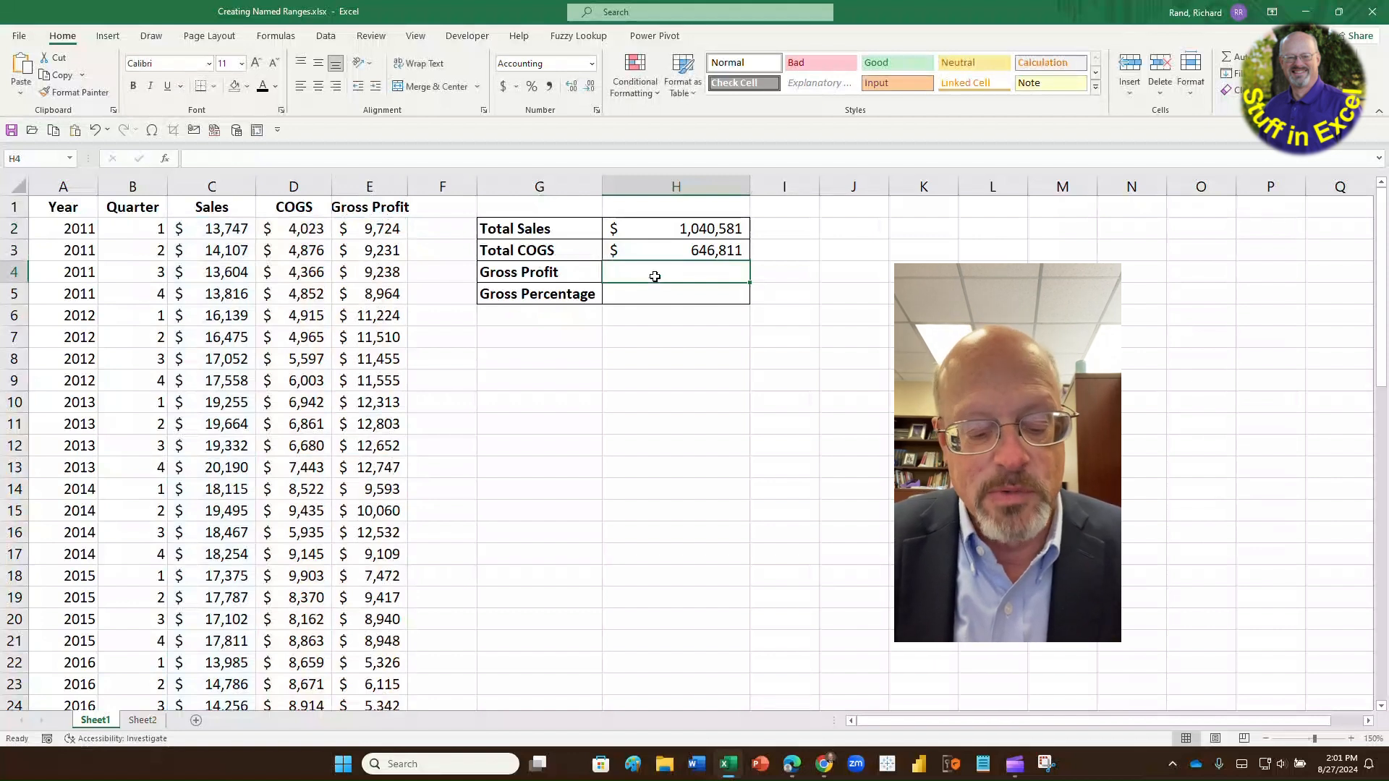
pyautogui.write('=')
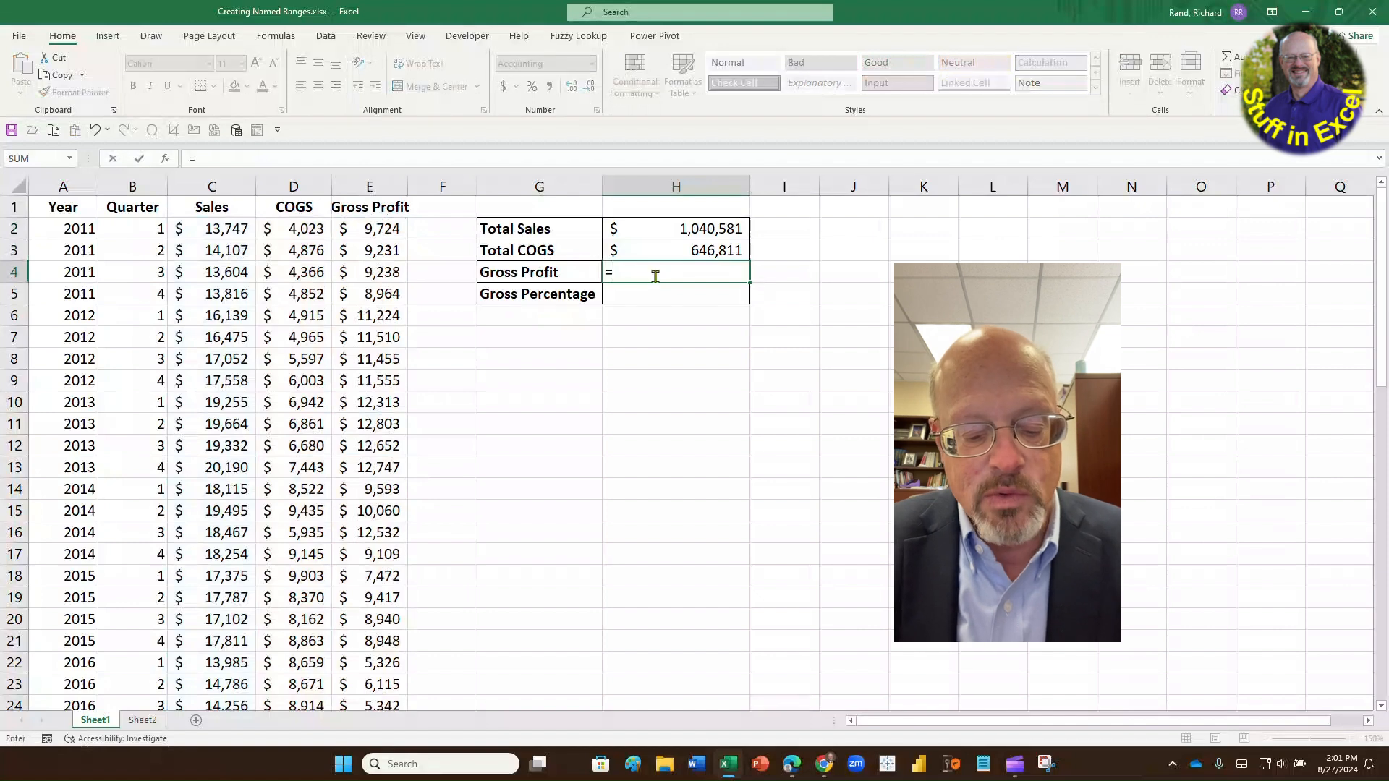
pyautogui.write('sum(sa')
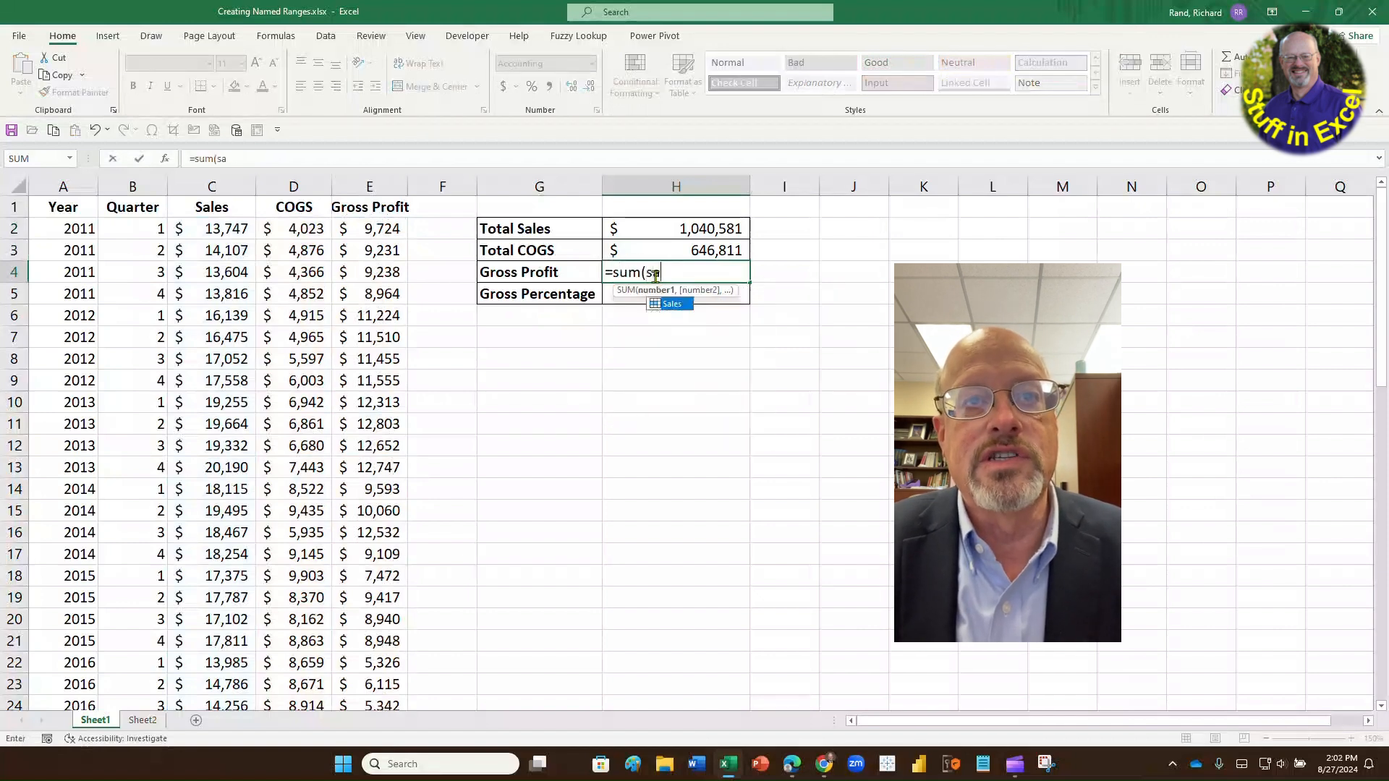
pyautogui.write('les-cogs')
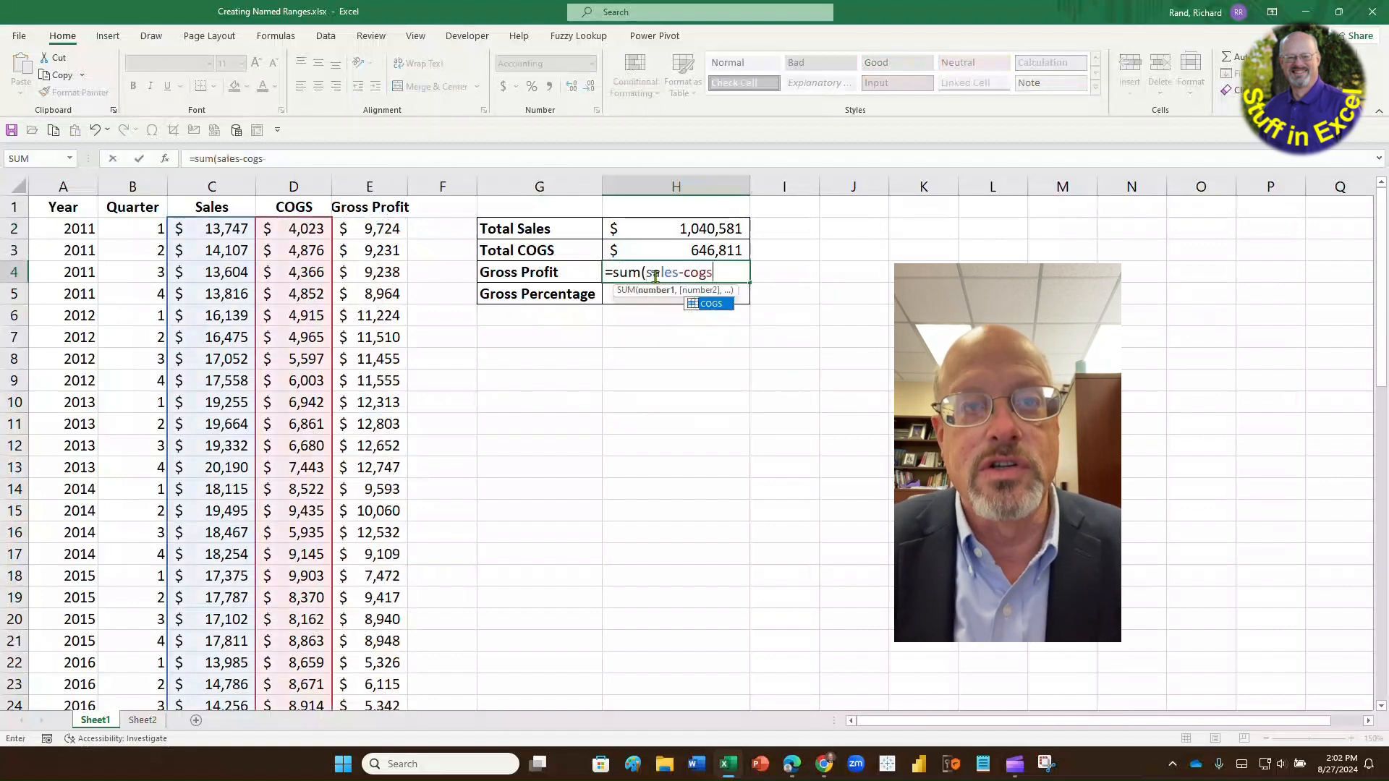
pyautogui.write(')')
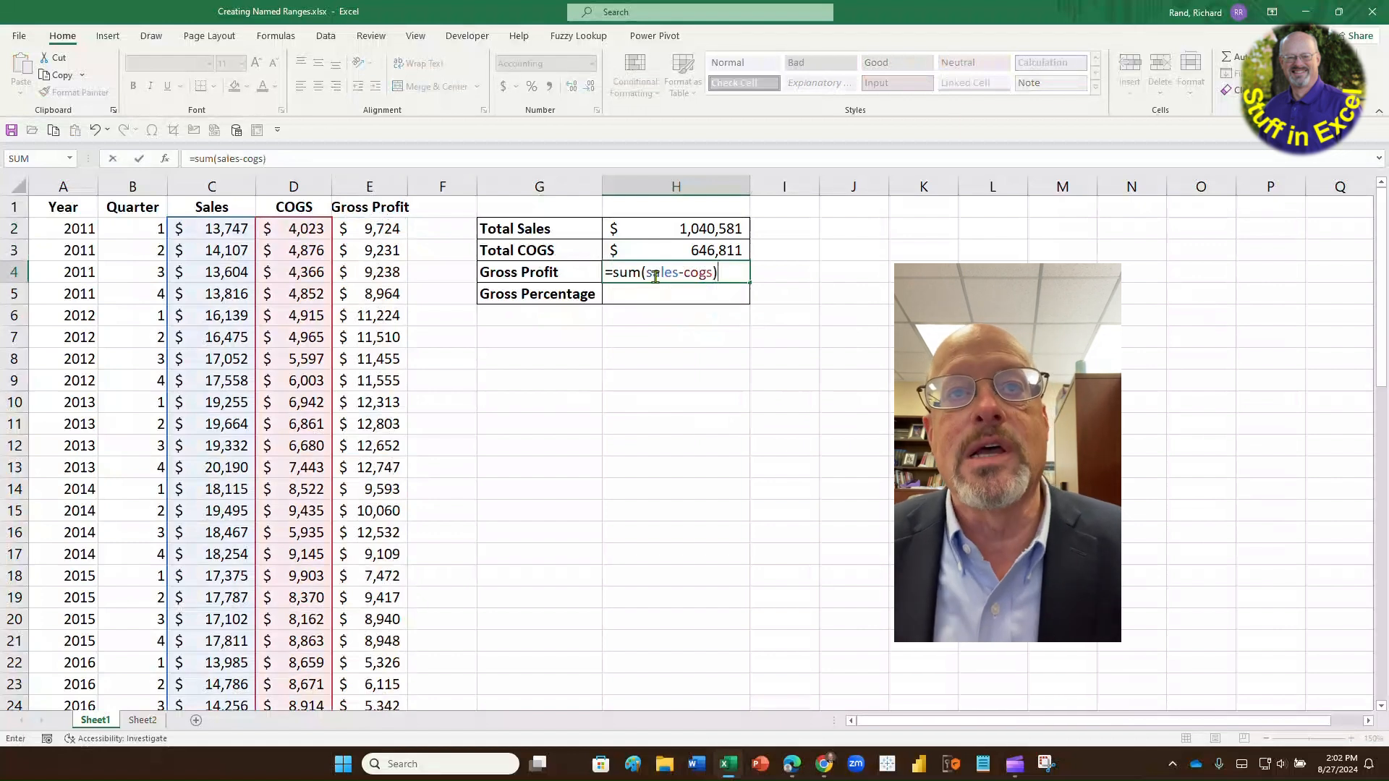
pyautogui.press('Return')
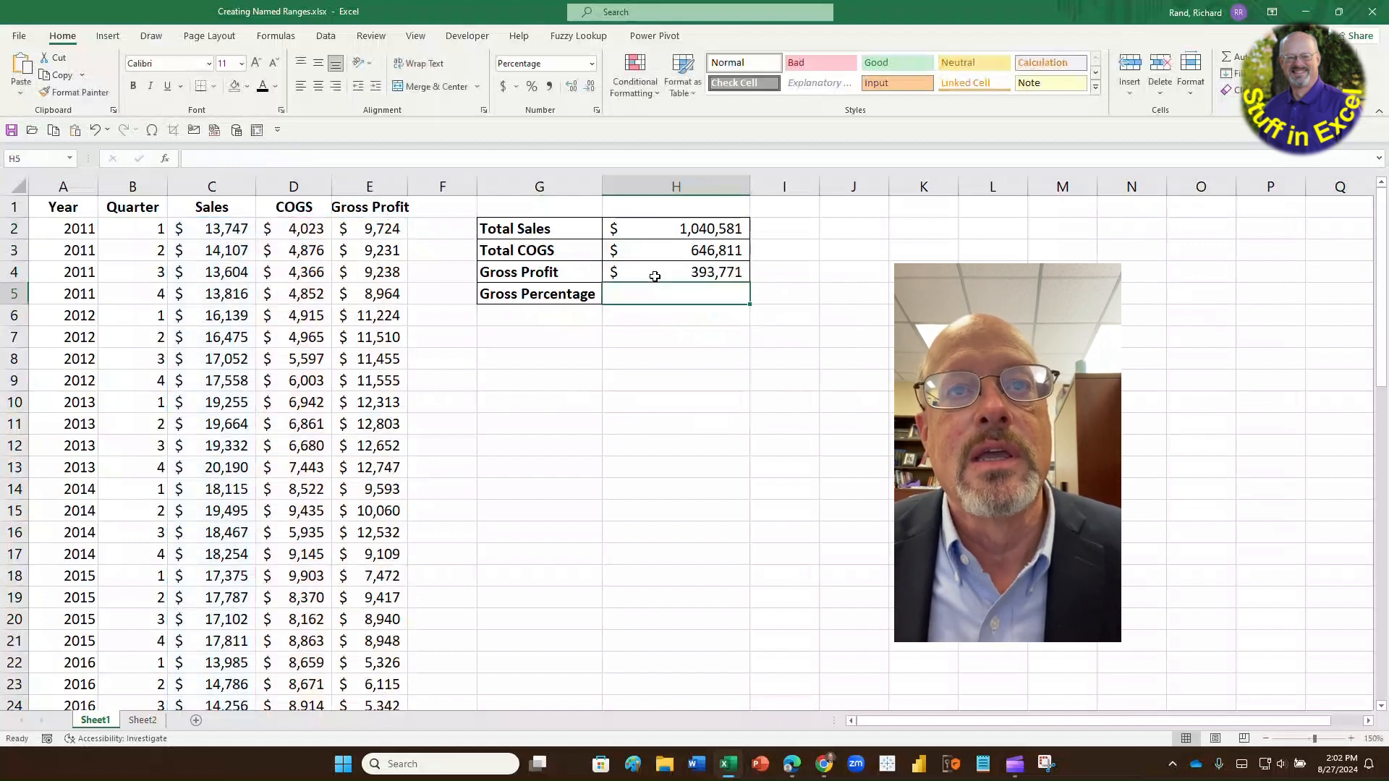